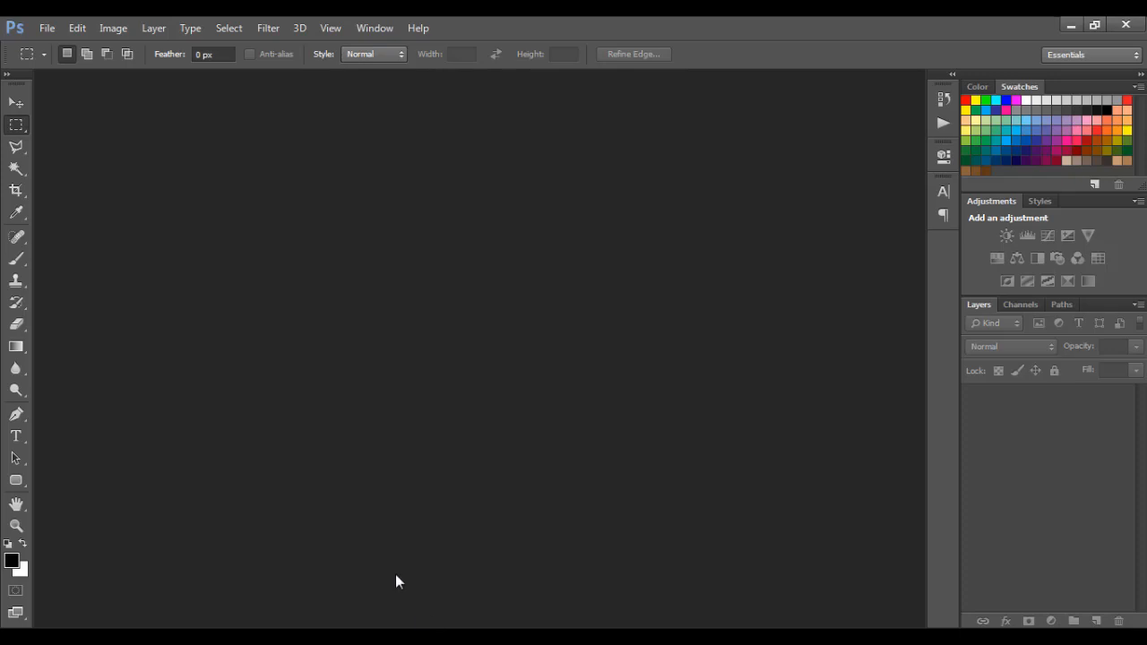
# - Create a new 4500 x 5400 pixel RGB document at 300 pixels/inch with a white background
pyautogui.click(48, 29)
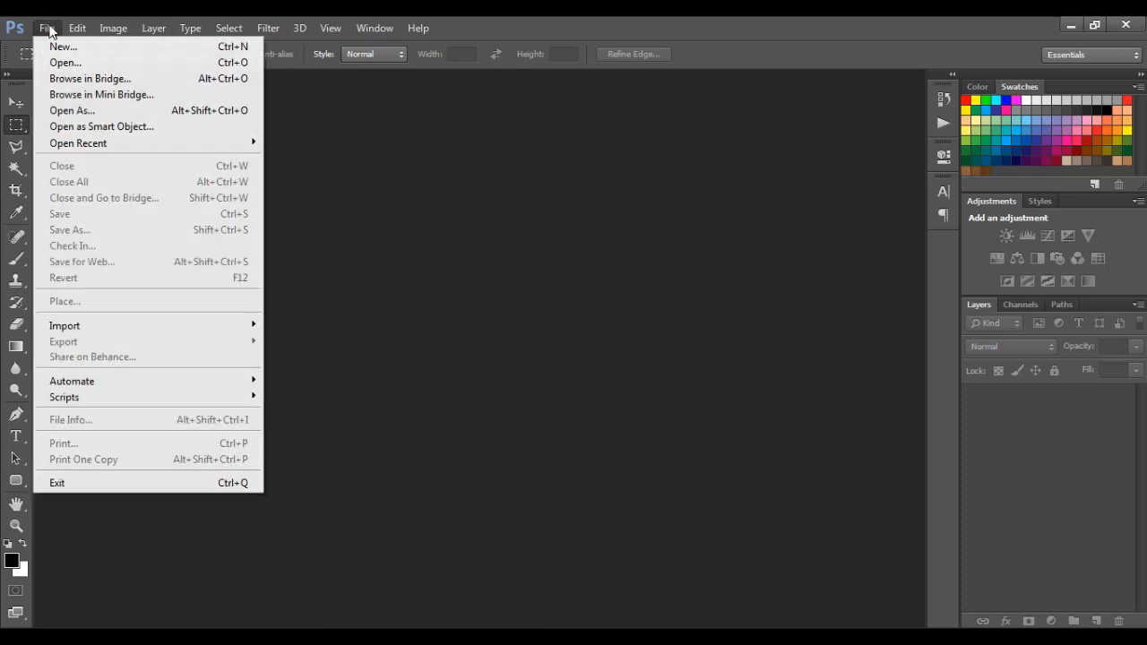
pyautogui.click(55, 47)
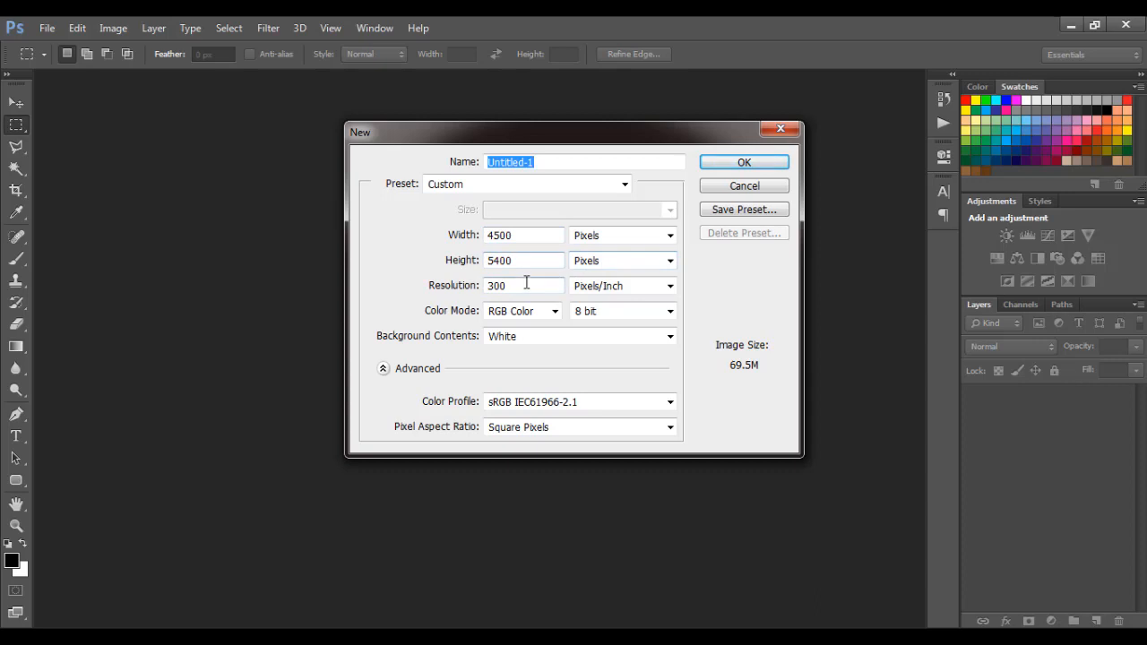
pyautogui.click(711, 166)
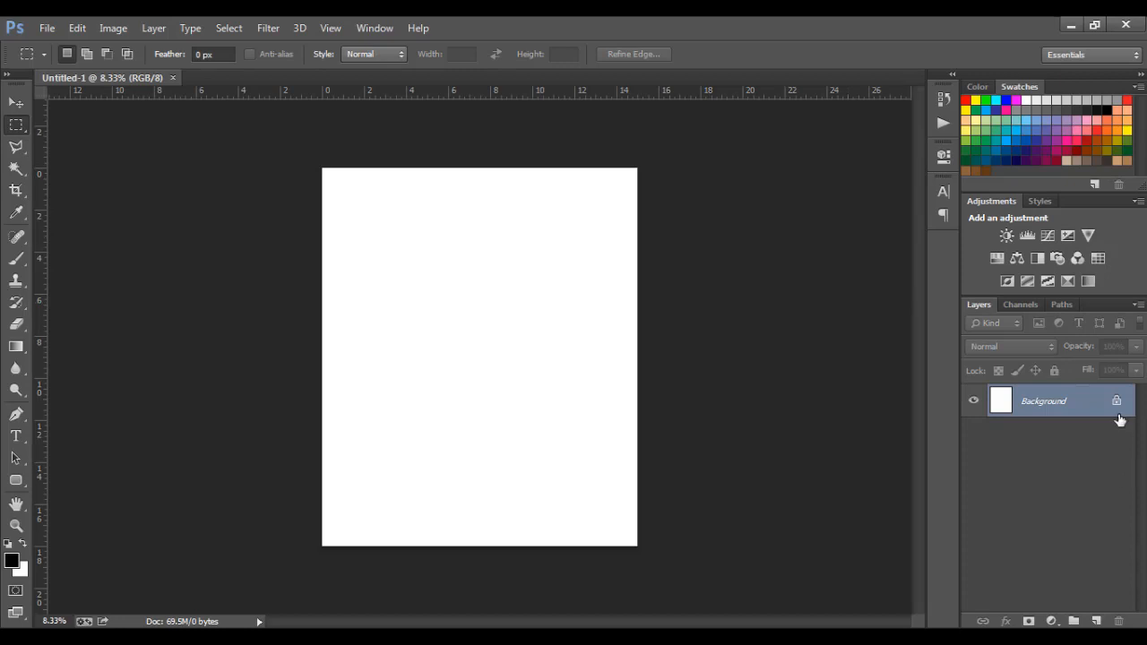
# - Convert the locked Background into a regular layer named Layer 0 and toggle its visibility off and back on
pyautogui.doubleClick(1117, 405)
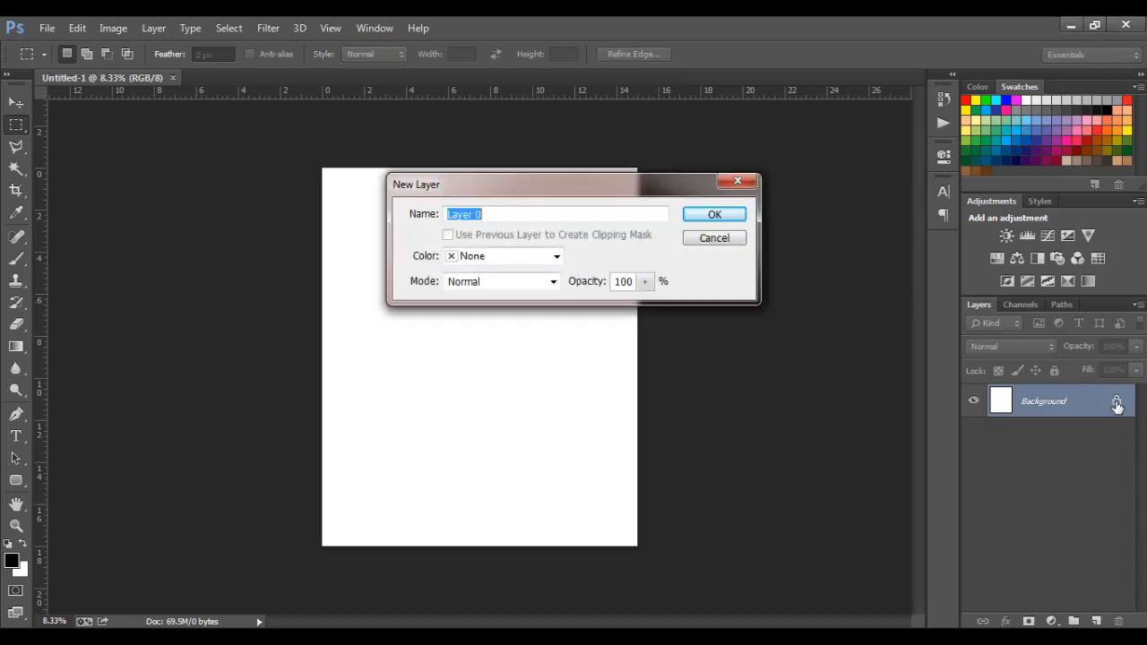
pyautogui.click(723, 216)
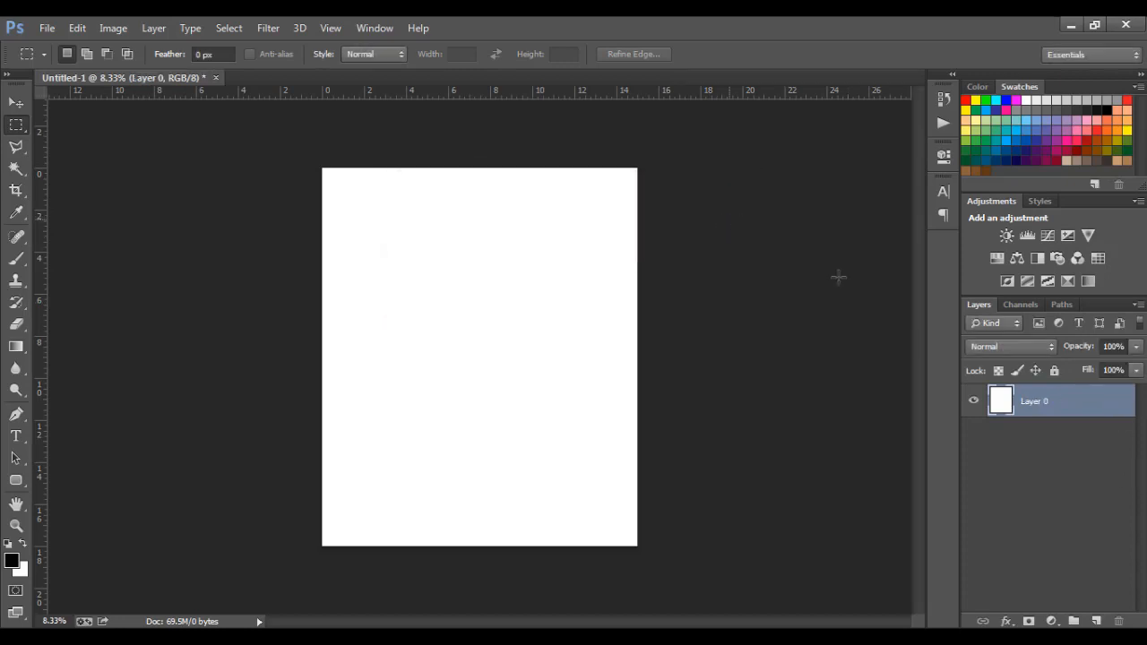
pyautogui.click(974, 402)
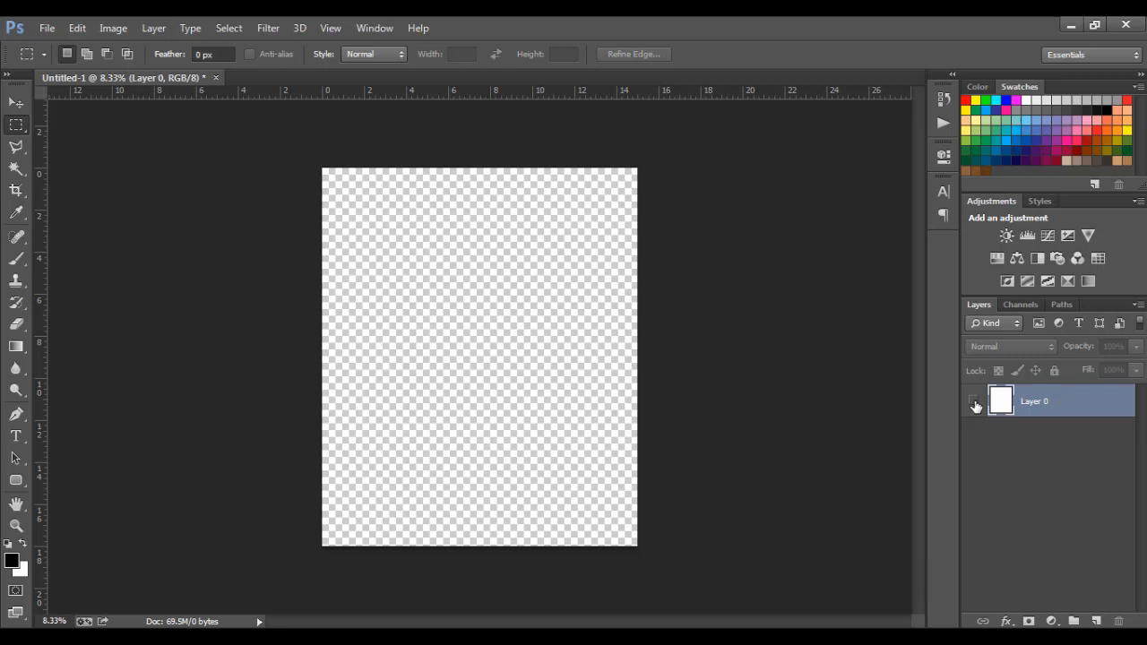
pyautogui.click(974, 403)
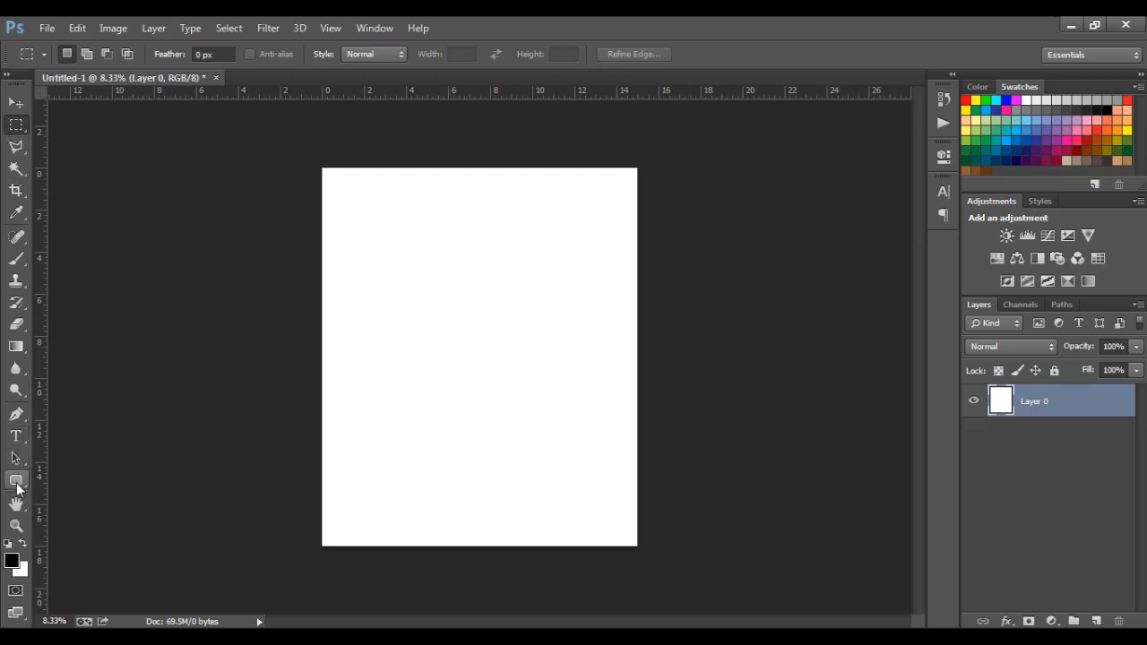
pyautogui.click(17, 484)
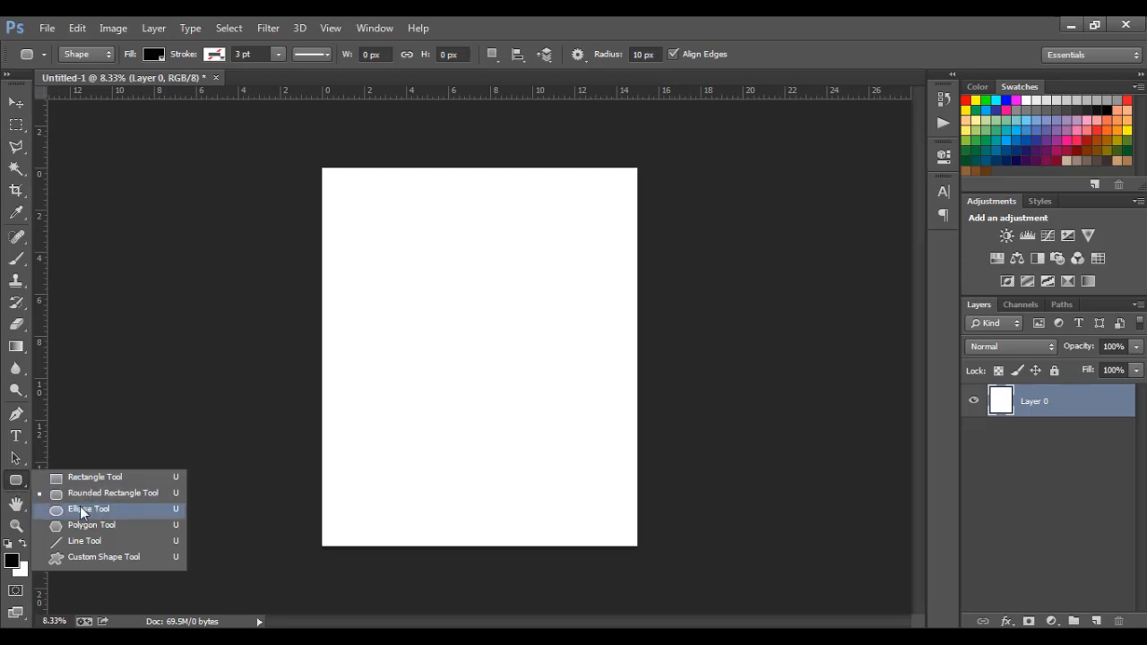
pyautogui.click(78, 382)
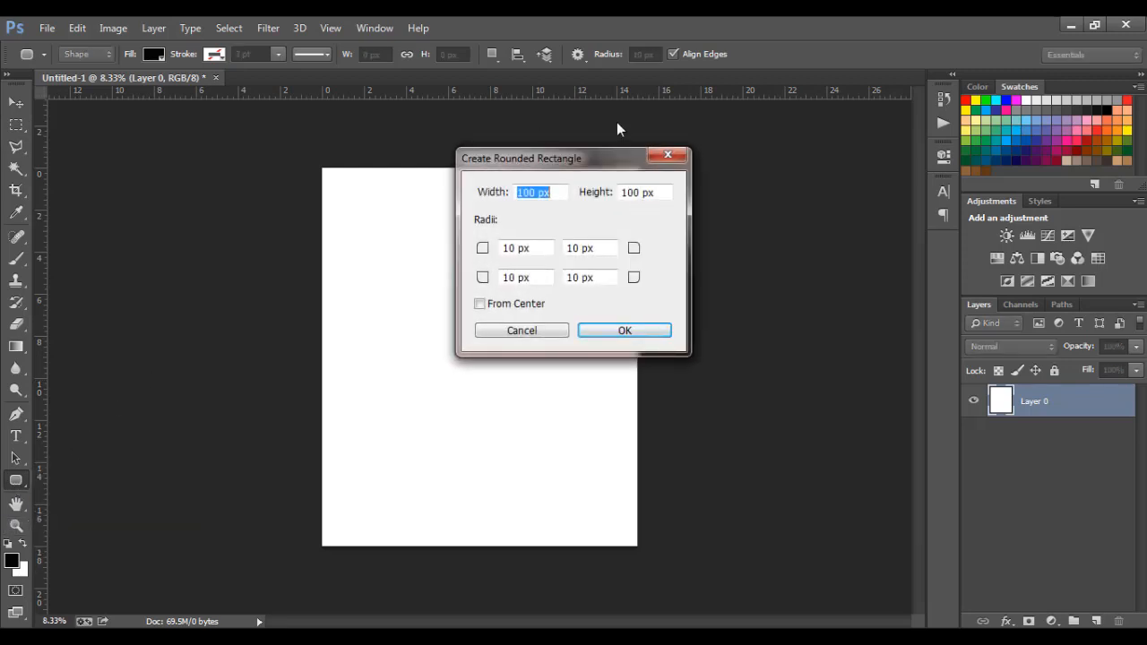
pyautogui.click(668, 155)
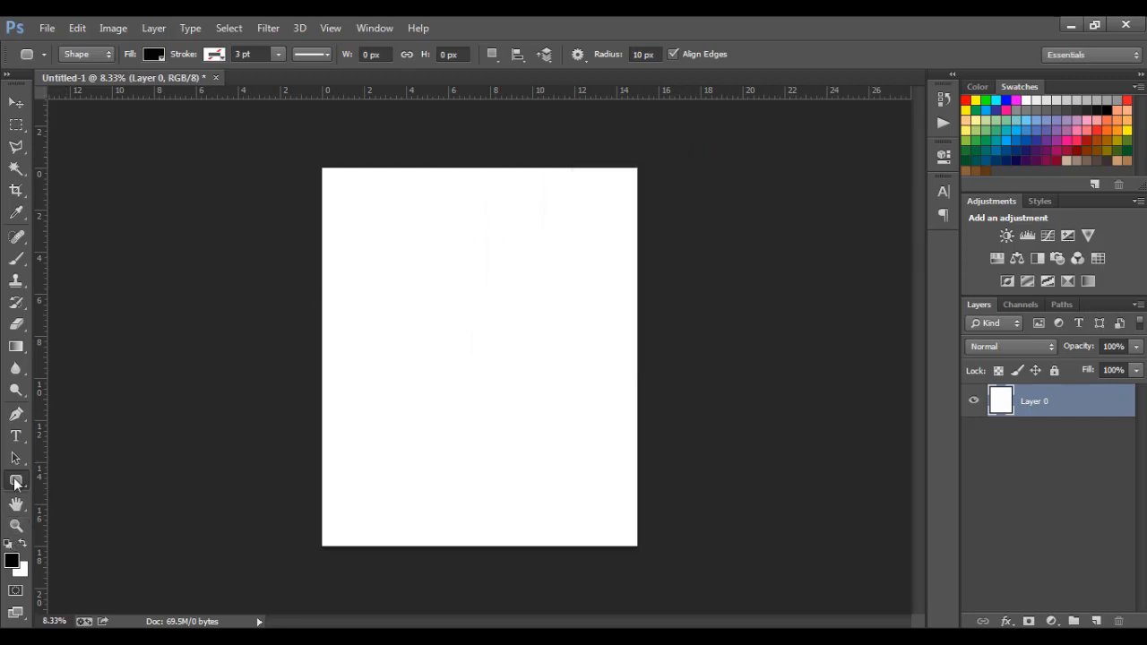
# - Draw a circle about 3660 px in diameter with the Ellipse tool, starting near the middle of the canvas
pyautogui.click(16, 483)
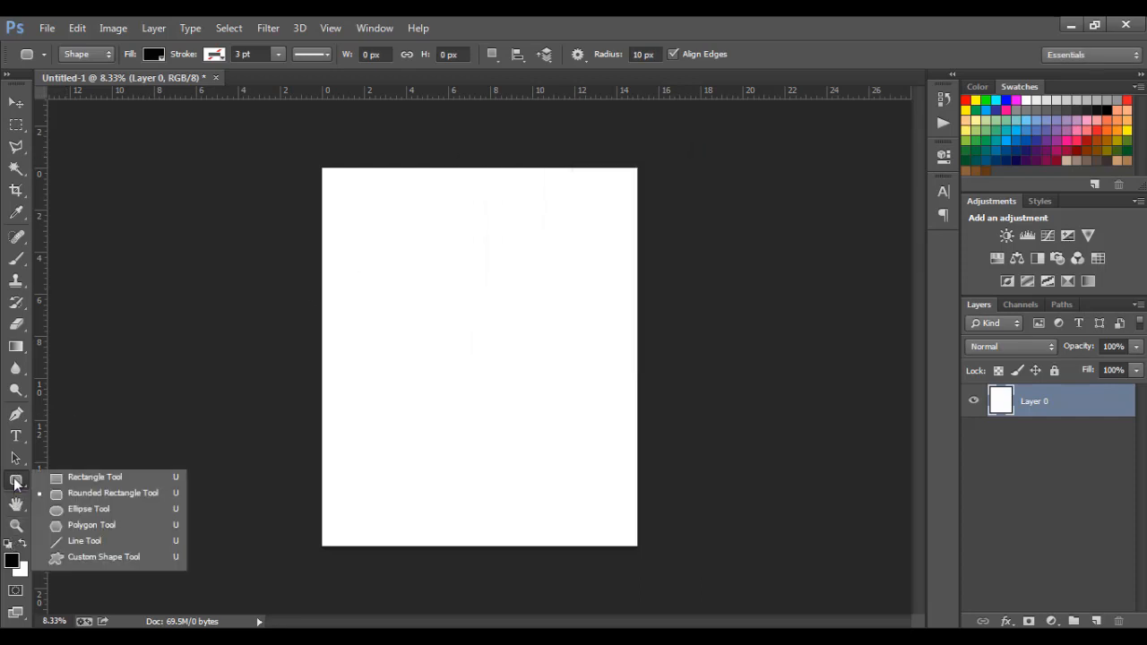
pyautogui.click(95, 513)
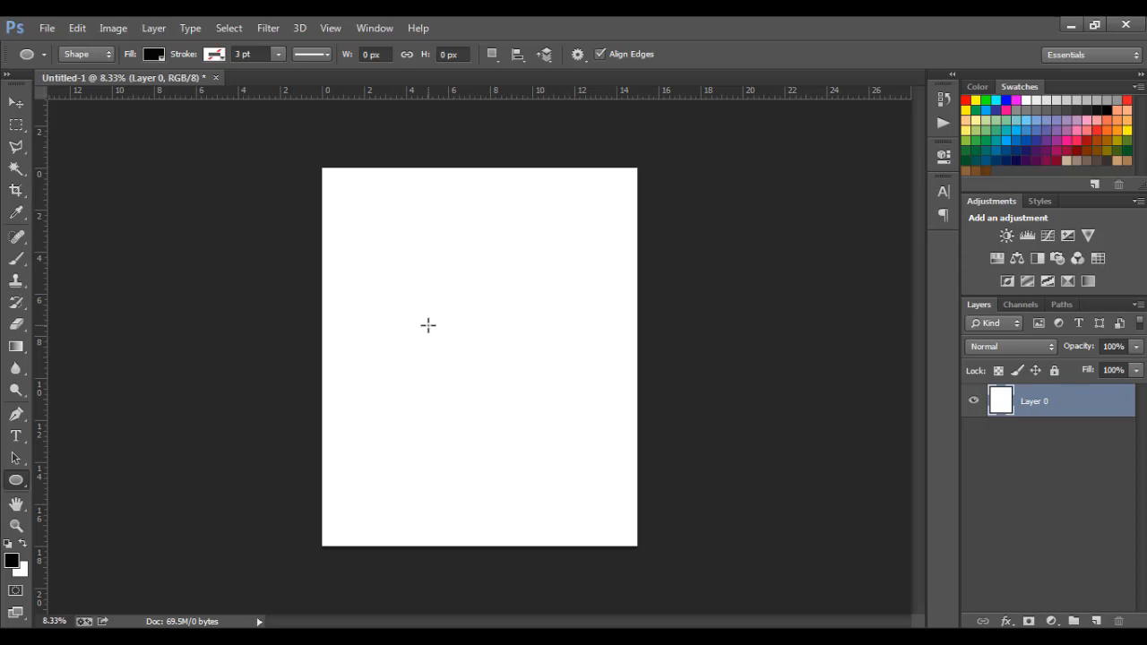
pyautogui.moveTo(428, 325); pyautogui.dragTo(685, 623)
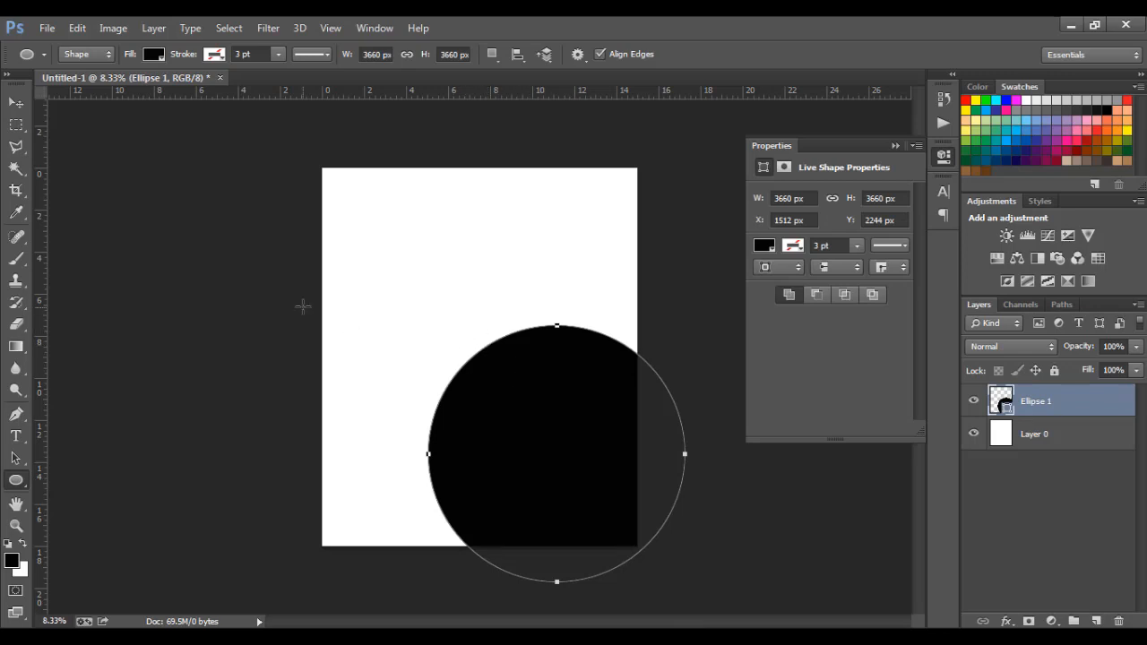
# - Remove the circle's fill and move the circle toward the upper left of the canvas
pyautogui.click(86, 51)
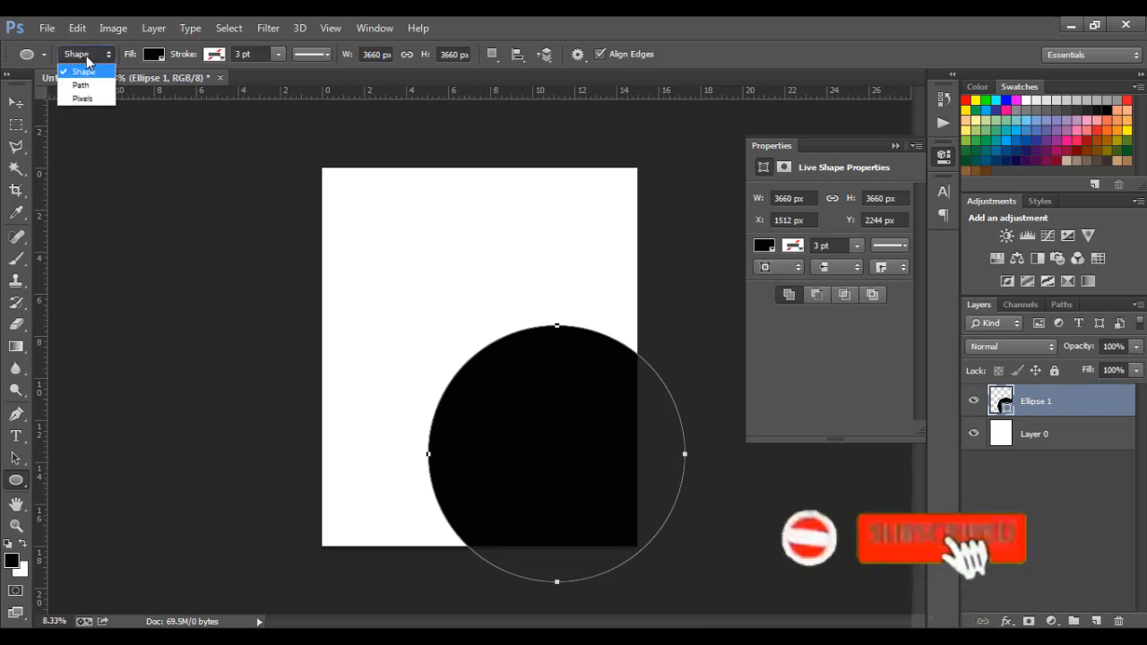
pyautogui.click(151, 55)
pyautogui.click(152, 55)
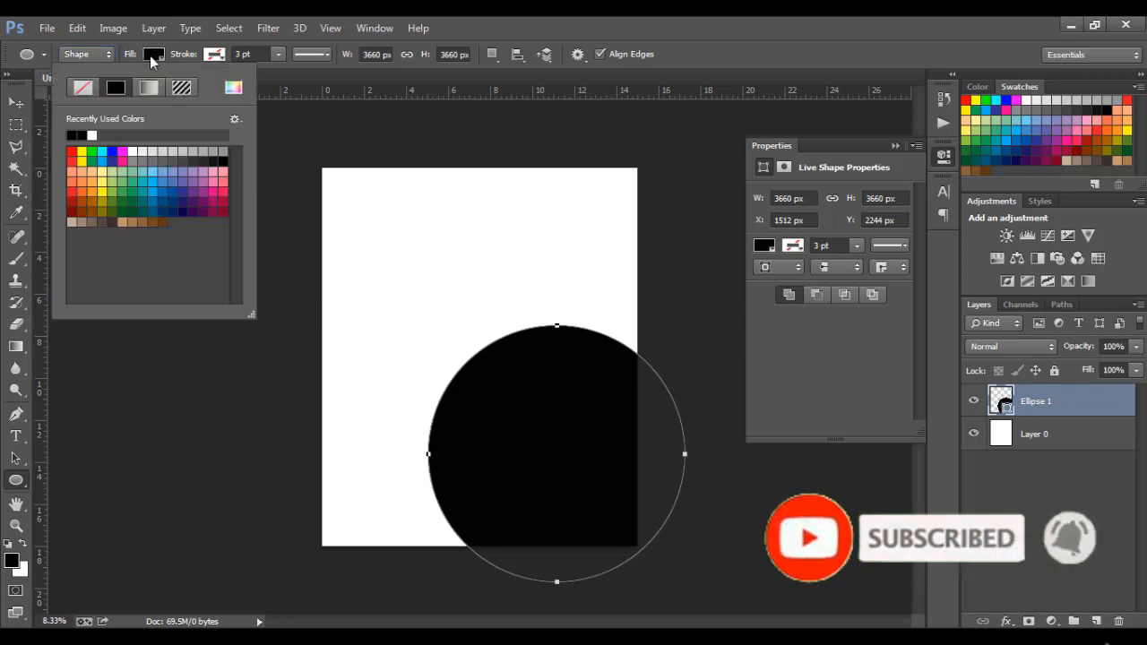
pyautogui.click(83, 90)
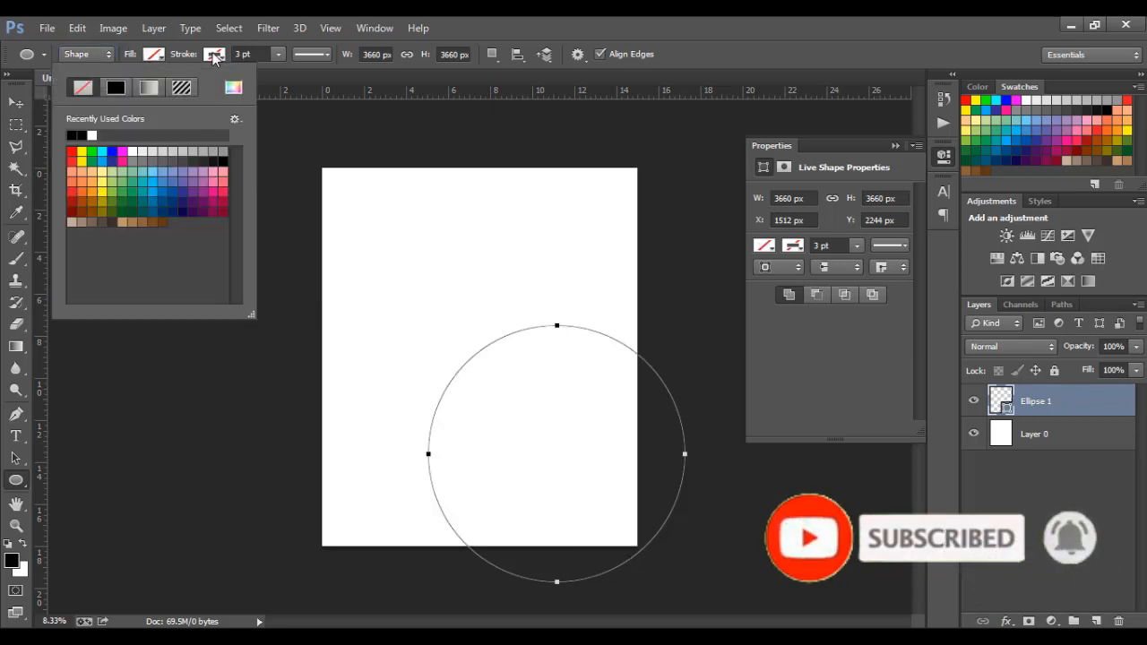
pyautogui.click(16, 103)
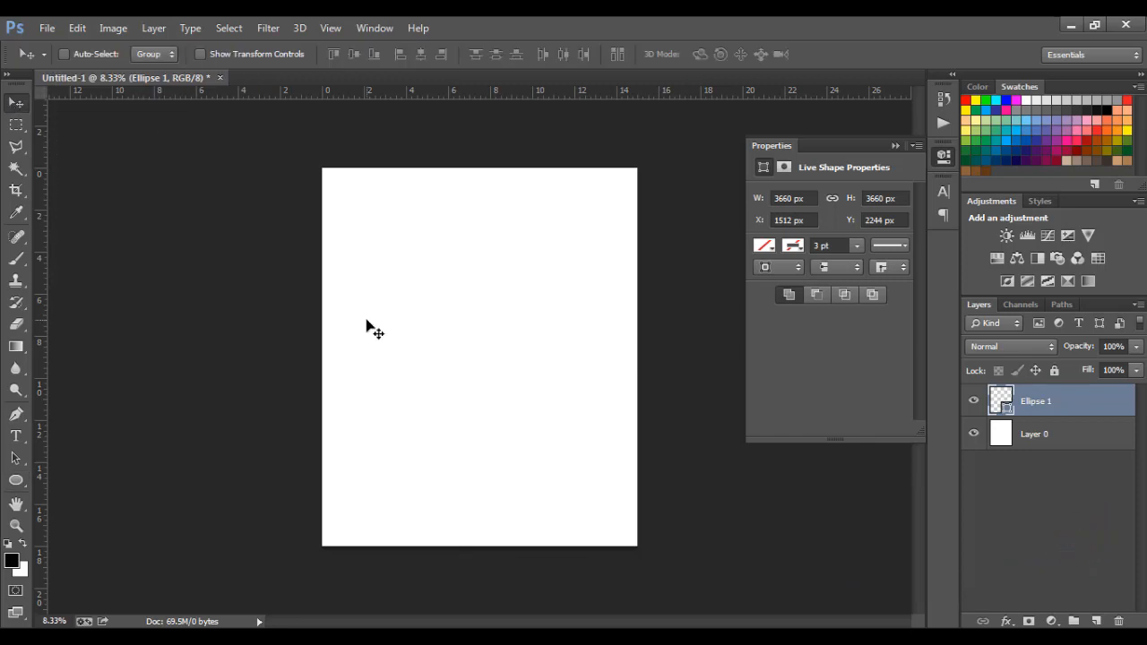
pyautogui.moveTo(555, 422); pyautogui.dragTo(440, 289)
# - Add the text "a lot can happen in 3 days!" along the circle's path, starting at its upper-left arc
pyautogui.click(16, 436)
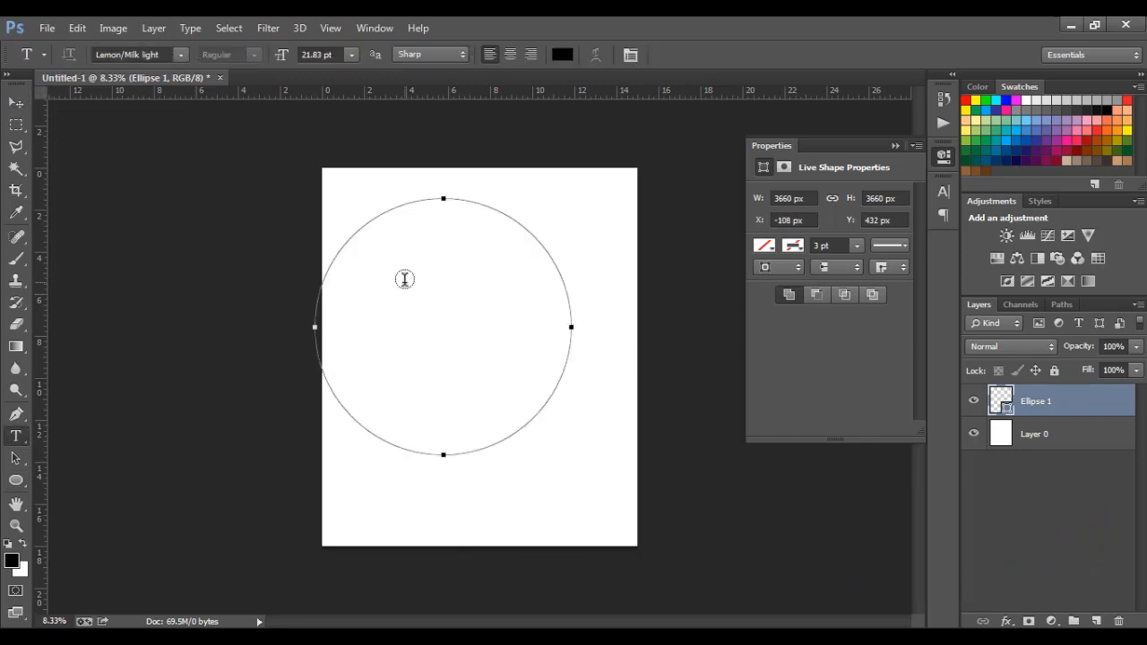
pyautogui.click(363, 224)
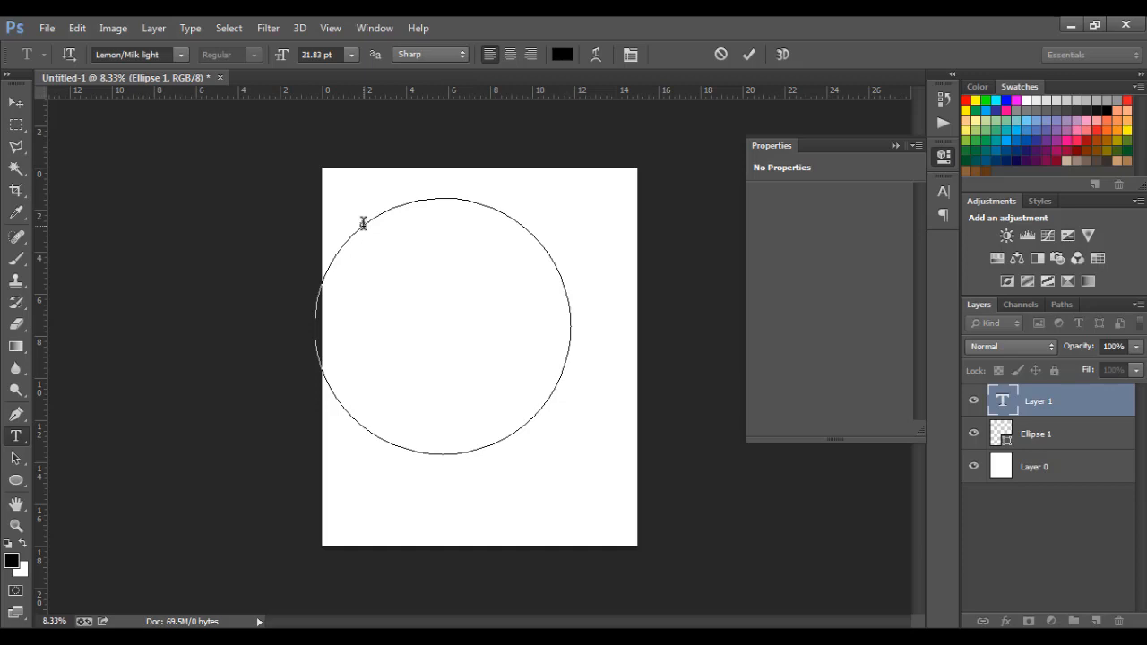
pyautogui.write('photosan ha ppen in tre')
pyautogui.press('BackSpace')
pyautogui.press('BackSpace')
pyautogui.press('BackSpace')
pyautogui.write('3days')
# - Select all of the curved text and set its font size to 72 pt
pyautogui.hotkey('ctrl', 'a')
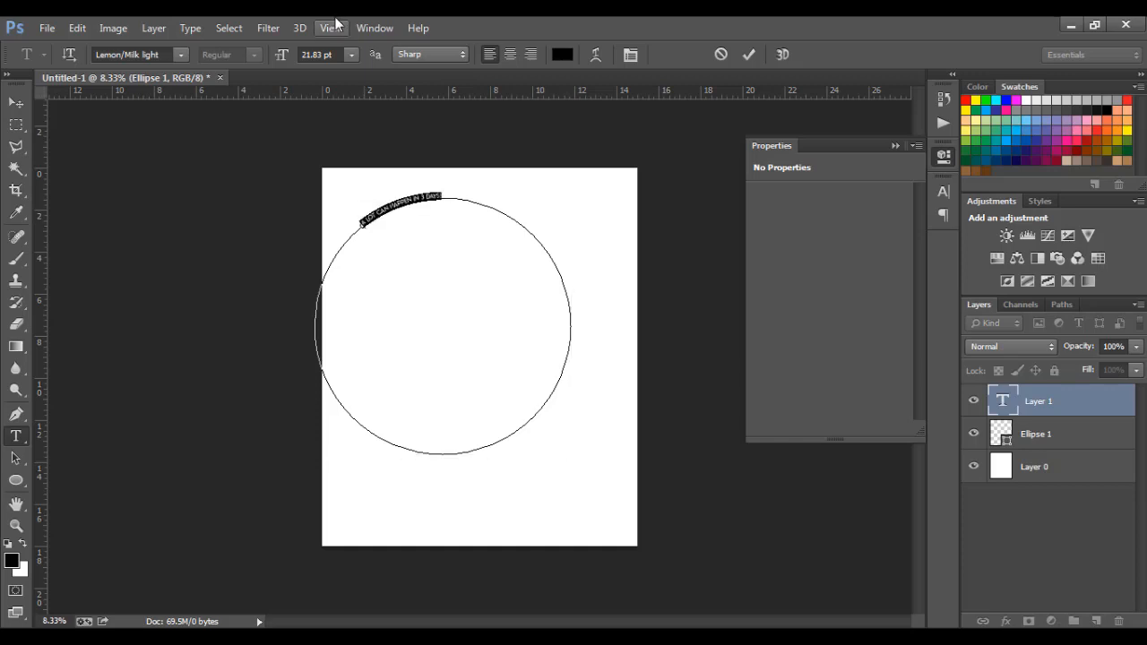
pyautogui.click(352, 55)
pyautogui.click(339, 269)
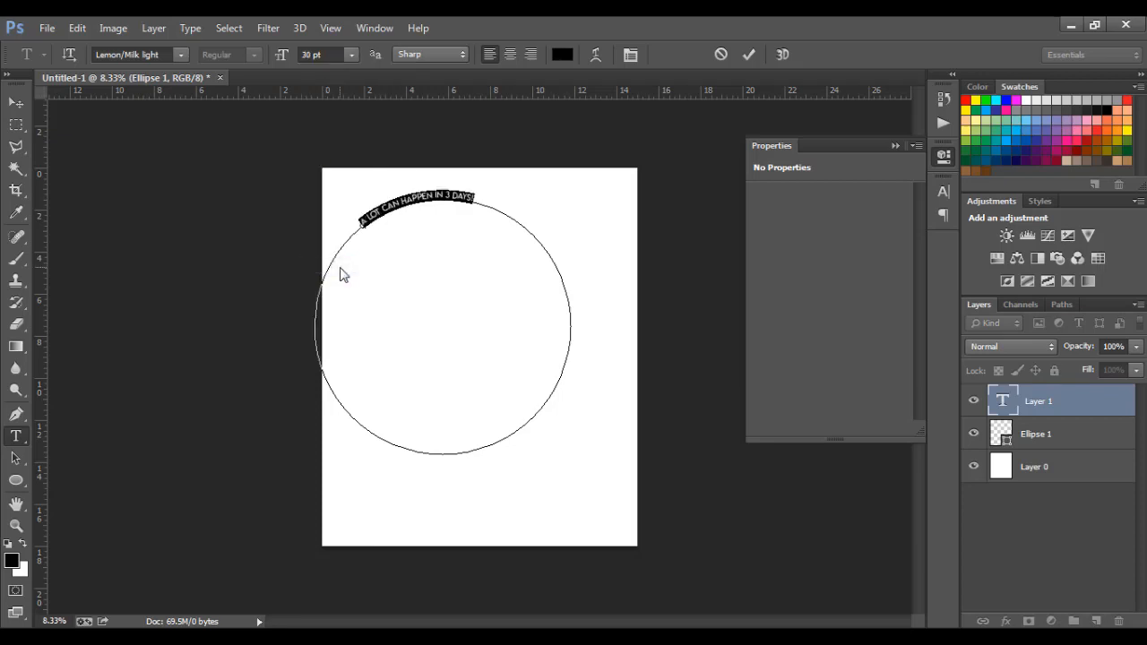
pyautogui.click(351, 55)
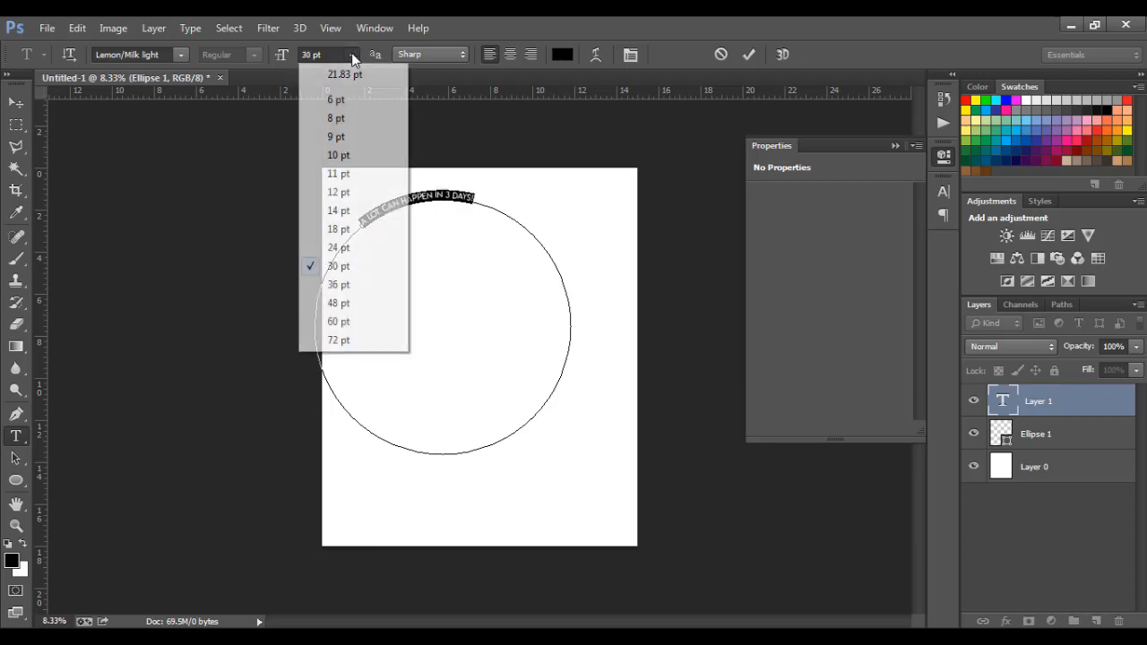
pyautogui.click(337, 341)
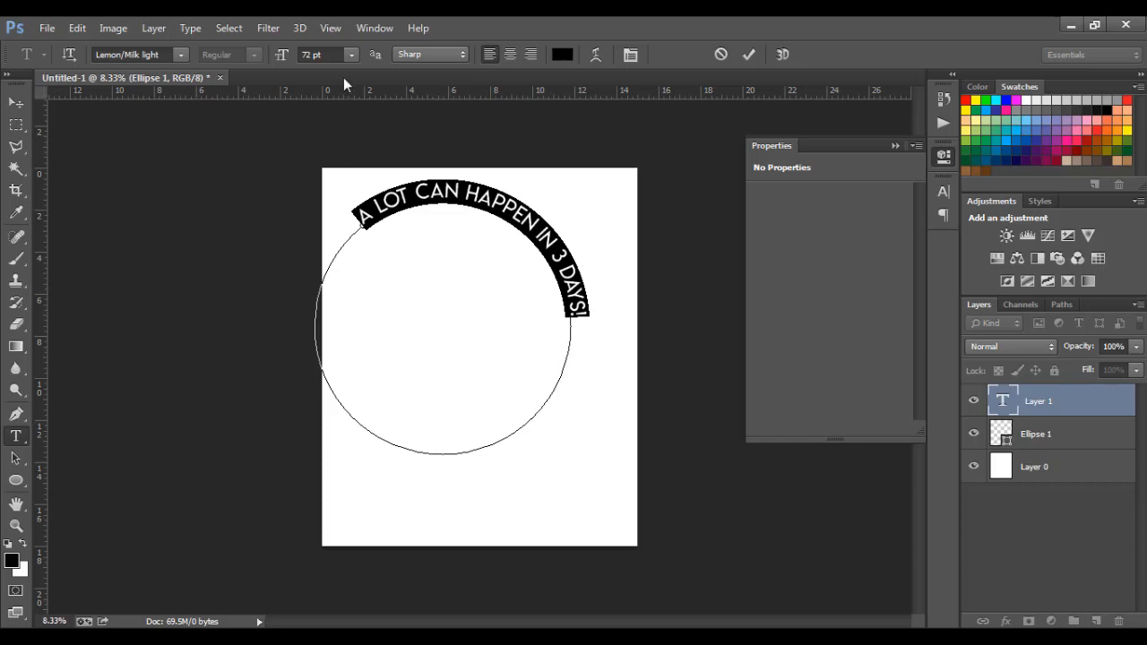
# - Increase the selected curved text's font size to 100 pt
pyautogui.click(336, 55)
pyautogui.press('Up')
pyautogui.press('Up')
pyautogui.press('Up')
pyautogui.press('Up')
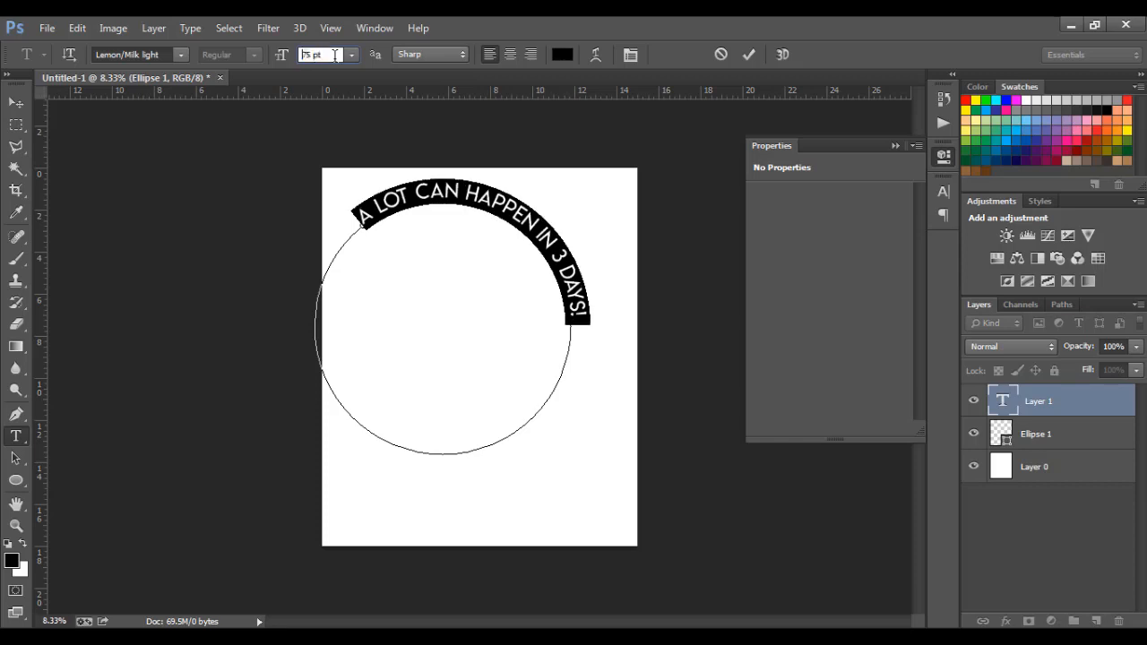
pyautogui.press('Up')
pyautogui.press('Up')
pyautogui.press('Up')
pyautogui.press('Up')
pyautogui.press('Up')
pyautogui.press('Up')
pyautogui.press('Up')
pyautogui.press('Up')
pyautogui.press('Up')
pyautogui.press('Up')
pyautogui.press('Up')
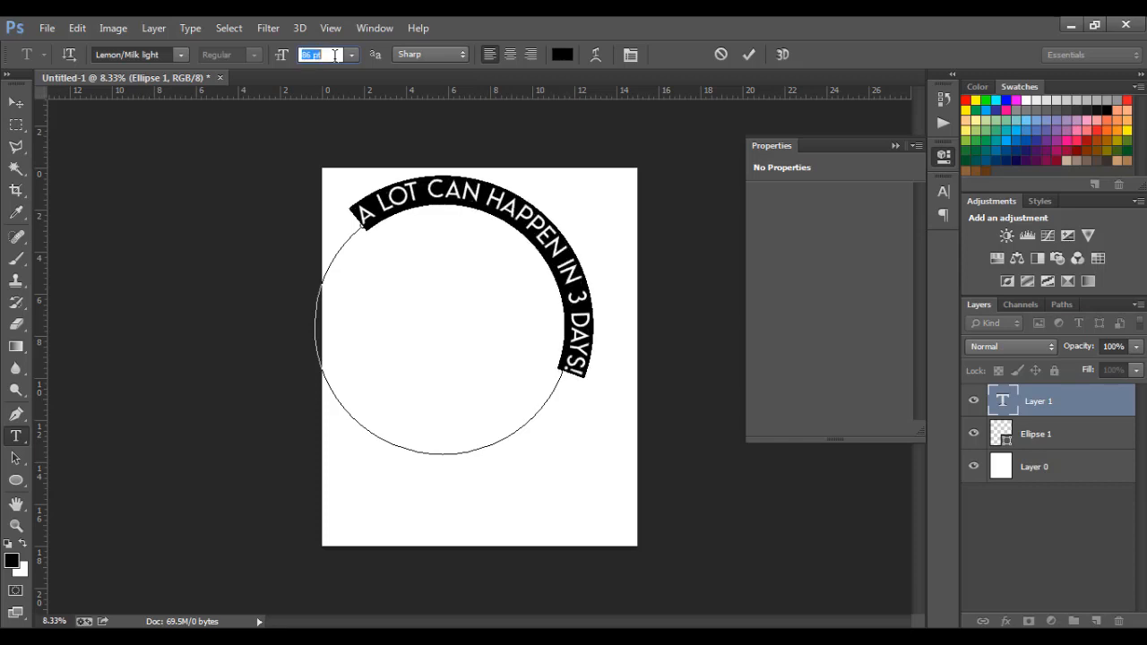
pyautogui.press('Up')
pyautogui.press('Up')
pyautogui.press('Up')
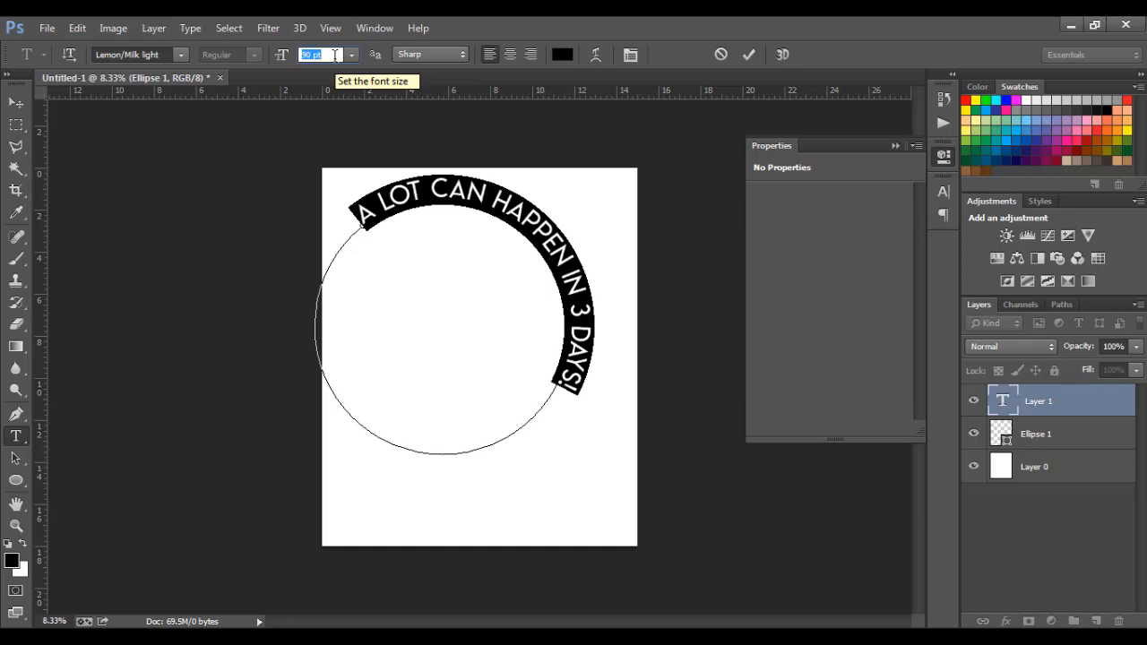
pyautogui.press('Up')
pyautogui.press('Up')
pyautogui.press('Up')
pyautogui.press('Up')
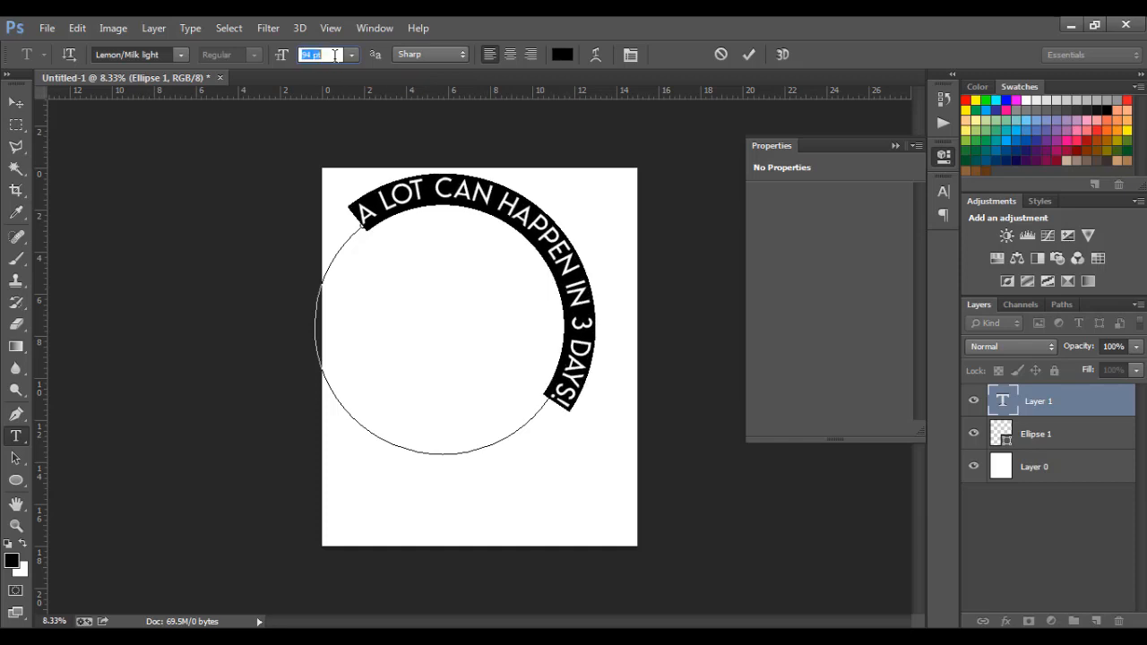
pyautogui.press('Up')
pyautogui.press('Up')
pyautogui.press('Up')
pyautogui.press('Up')
pyautogui.press('Up')
pyautogui.press('Up')
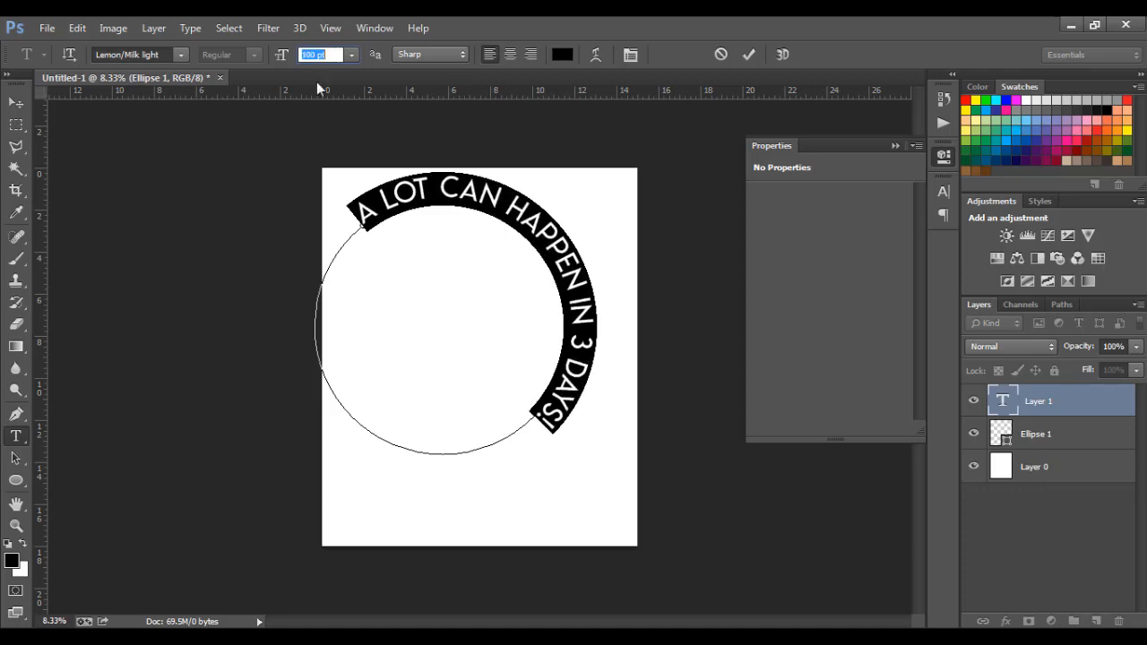
# - Move the curved text slightly down and to the right on the canvas, using Free Transform for the final adjustment
pyautogui.click(16, 104)
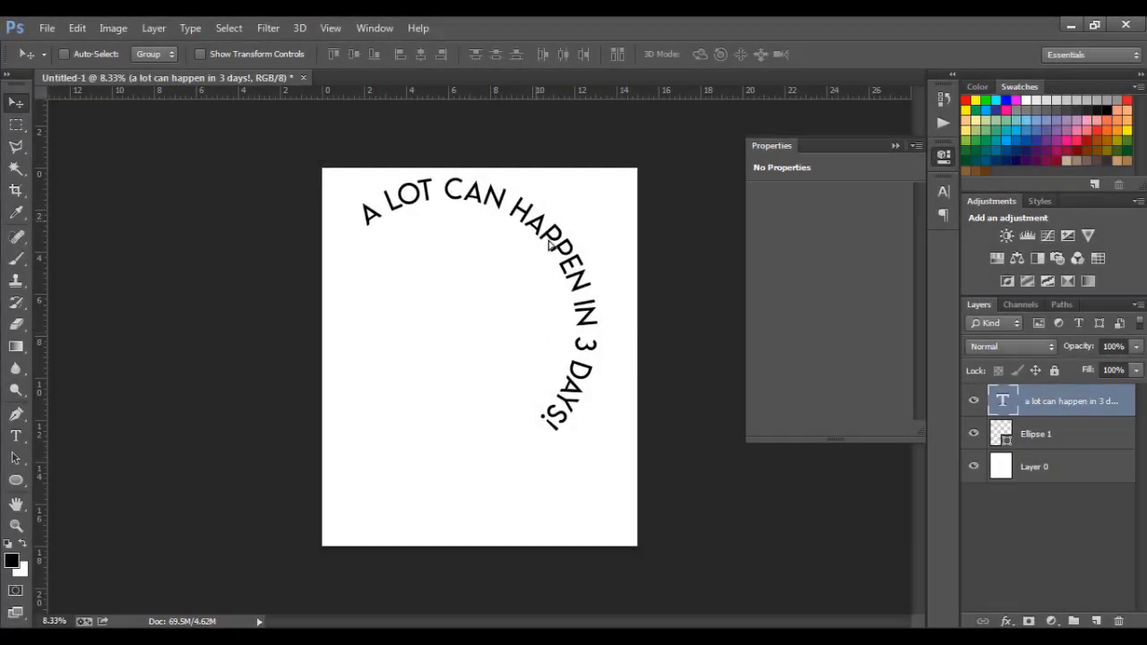
pyautogui.moveTo(550, 244)
pyautogui.mouseDown()
pyautogui.moveTo(562, 256)
pyautogui.moveTo(553, 236)
pyautogui.mouseUp()
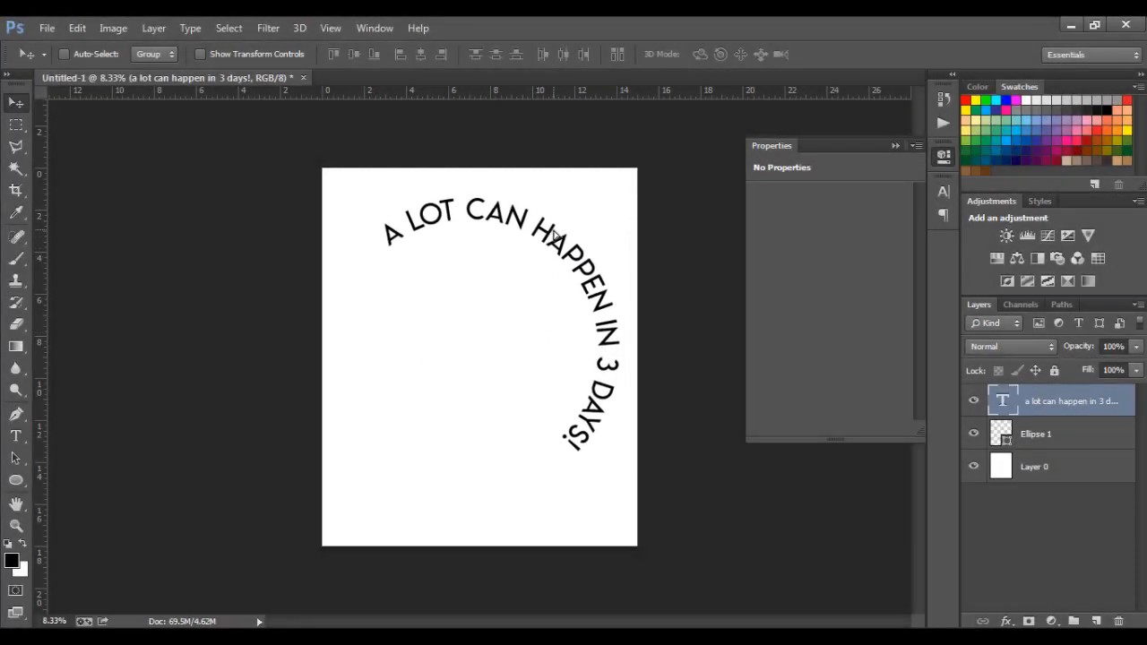
pyautogui.hotkey('ctrl', 't')
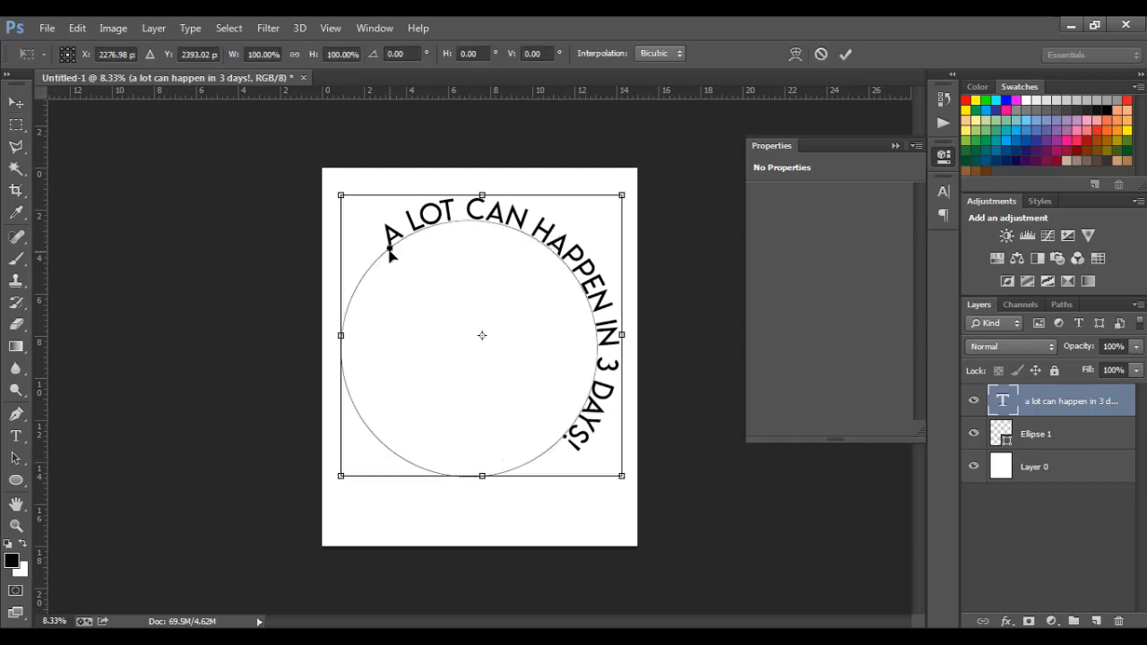
pyautogui.moveTo(416, 246); pyautogui.dragTo(393, 250)
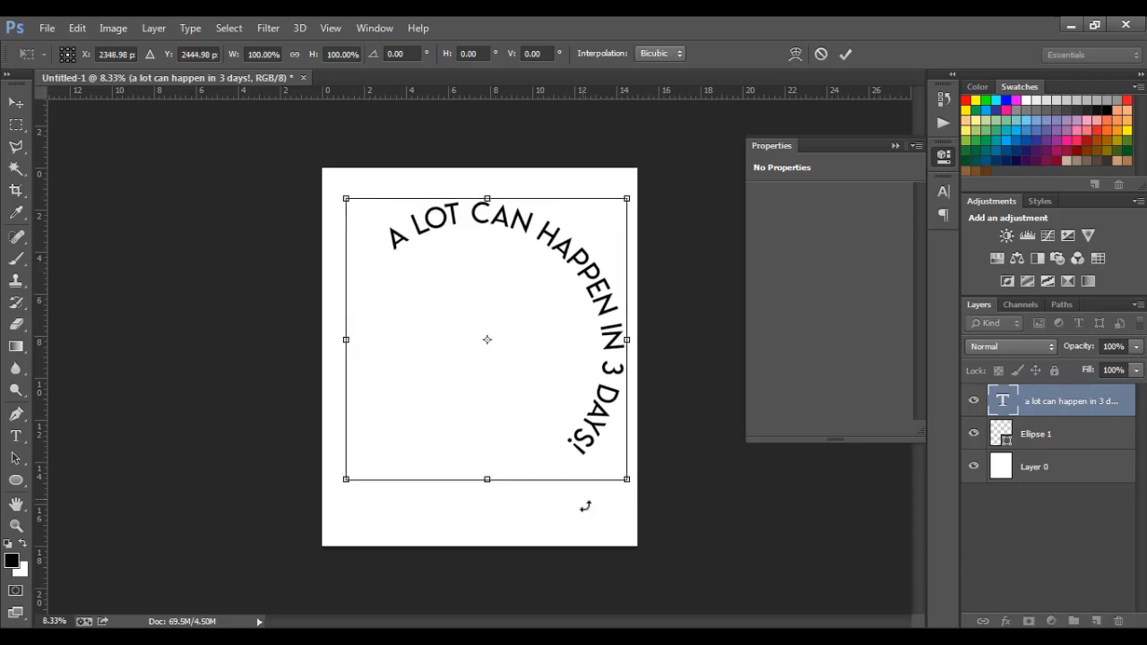
# - Rotate the curved text about 47° counterclockwise and shift it slightly up and to the left so it arches across the canvas
pyautogui.moveTo(638, 507); pyautogui.dragTo(631, 352)
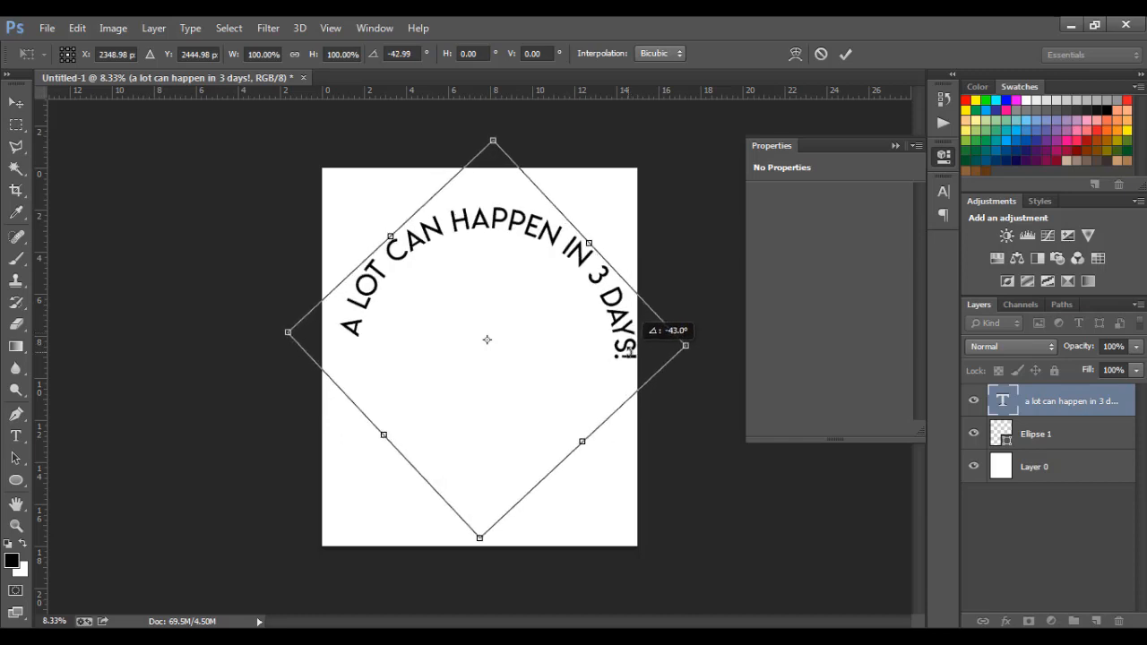
pyautogui.moveTo(630, 352); pyautogui.dragTo(628, 352)
pyautogui.moveTo(516, 327)
pyautogui.mouseDown()
pyautogui.moveTo(494, 325)
pyautogui.moveTo(513, 331)
pyautogui.mouseUp()
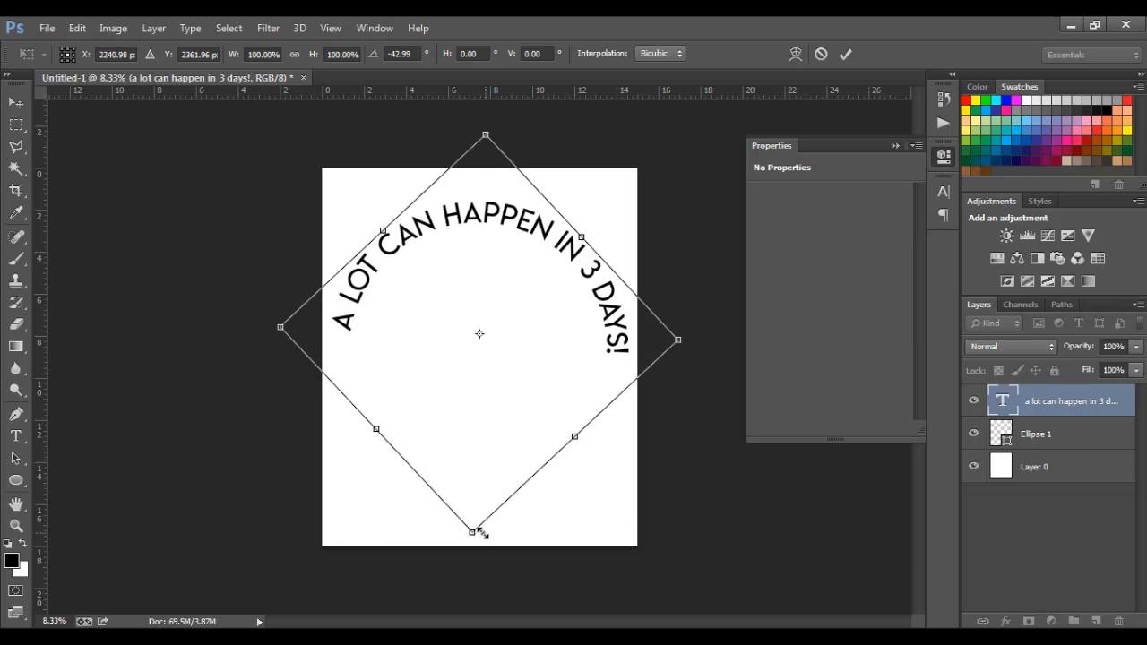
pyautogui.moveTo(475, 549); pyautogui.dragTo(488, 546)
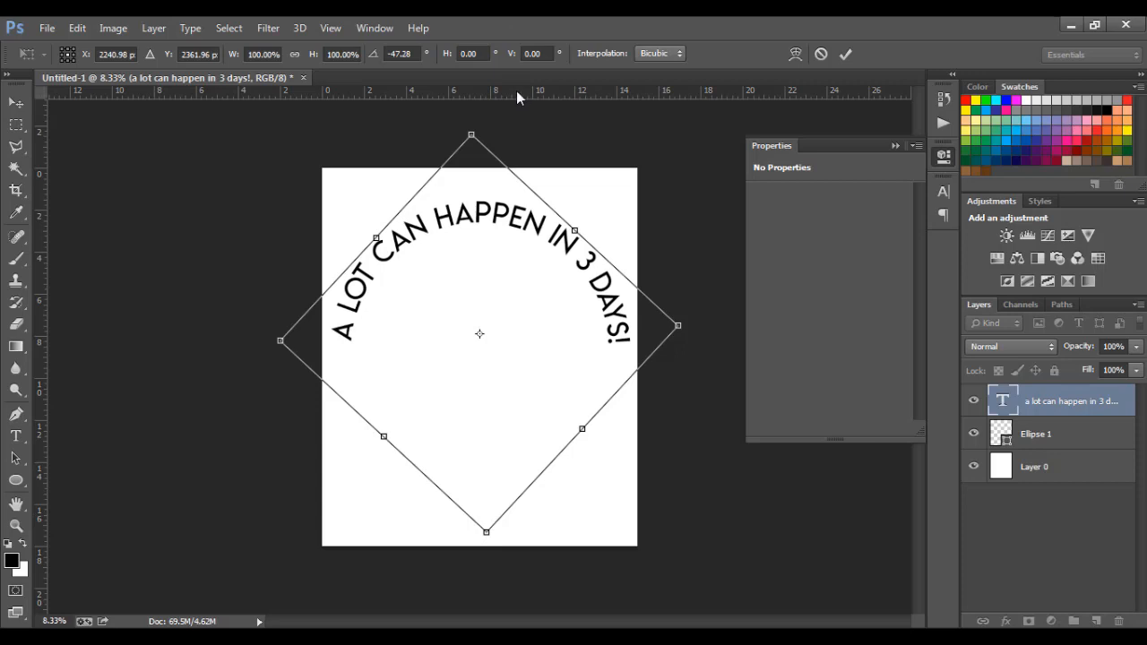
# - Level the arc's two ends against a temporary horizontal guide by rotating the text to about -47.9°, and remove the guide
pyautogui.moveTo(516, 90); pyautogui.dragTo(539, 348)
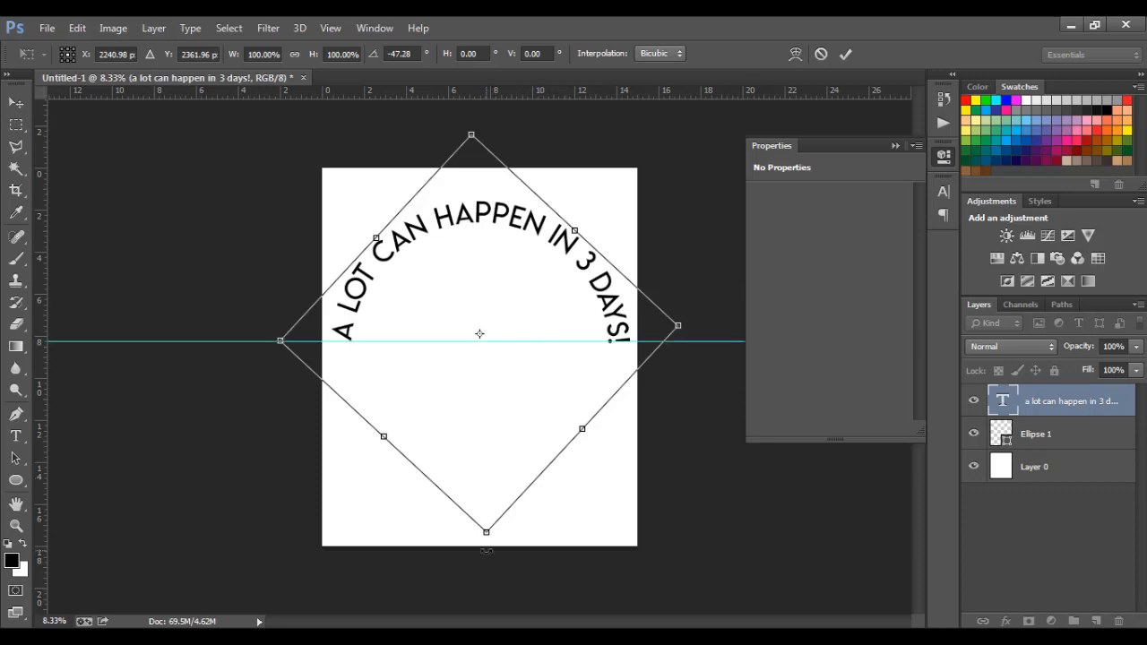
pyautogui.moveTo(486, 551); pyautogui.dragTo(488, 553)
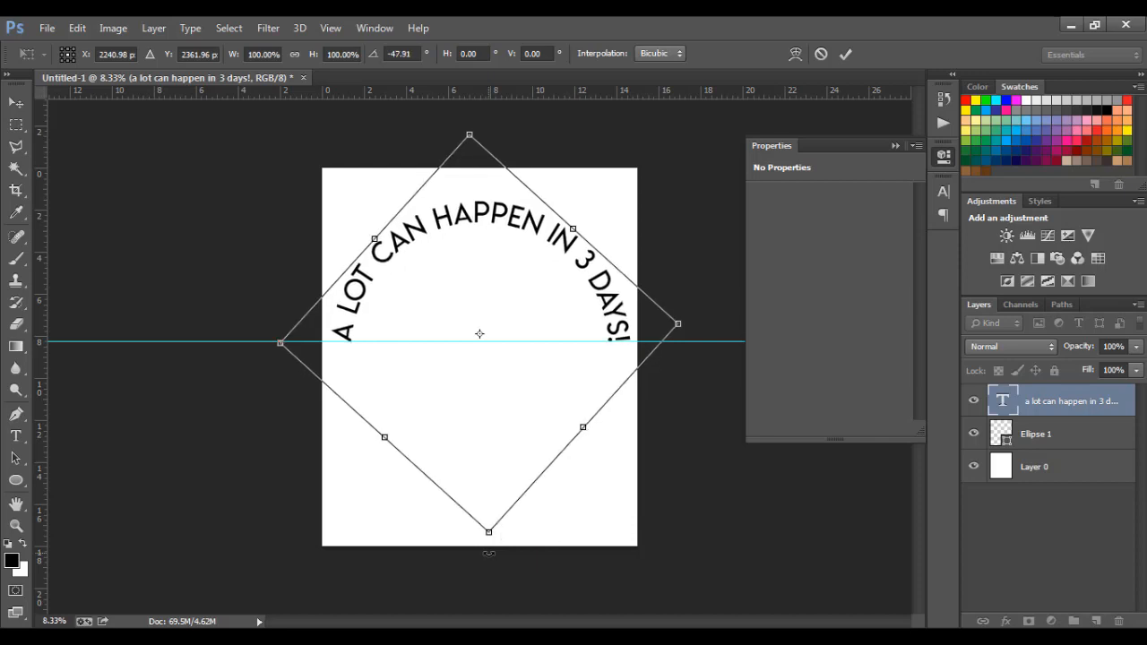
pyautogui.press('Return')
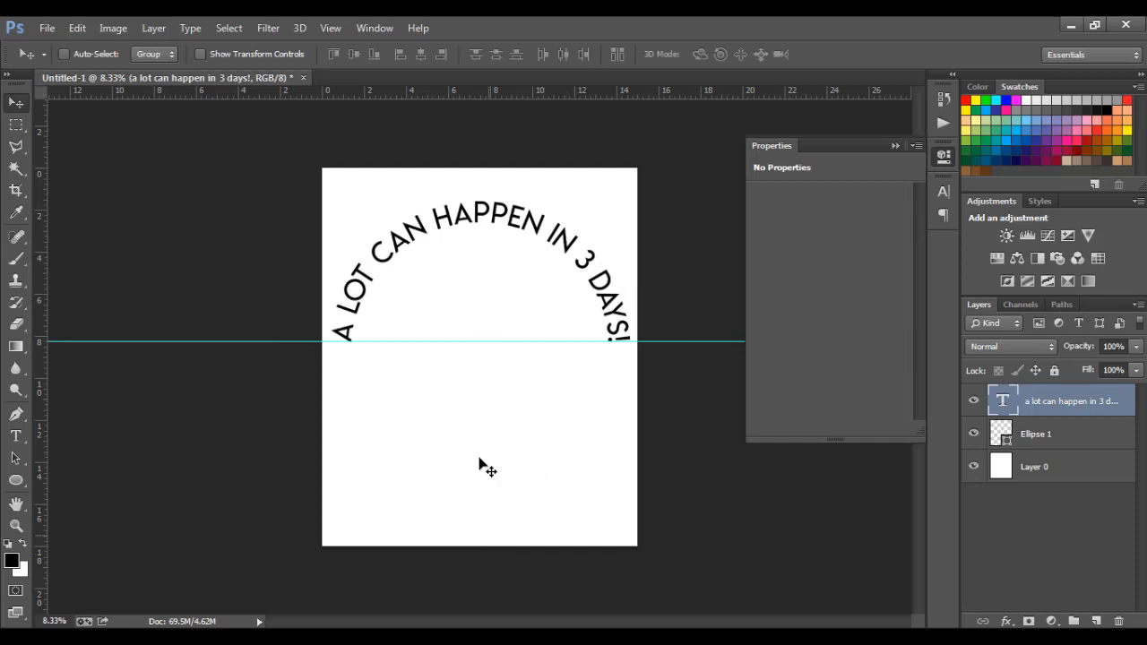
pyautogui.moveTo(466, 341); pyautogui.dragTo(439, 20)
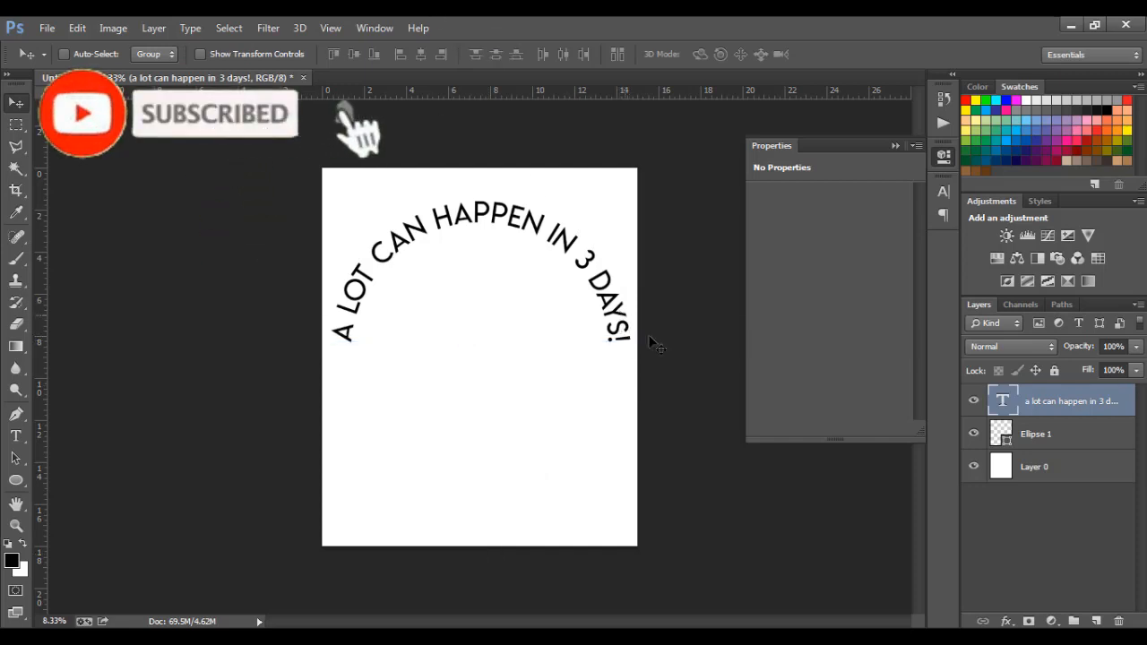
# - Scale the curved text down proportionally around its center to about 79% with Free Transform
pyautogui.hotkey('ctrl', 't')
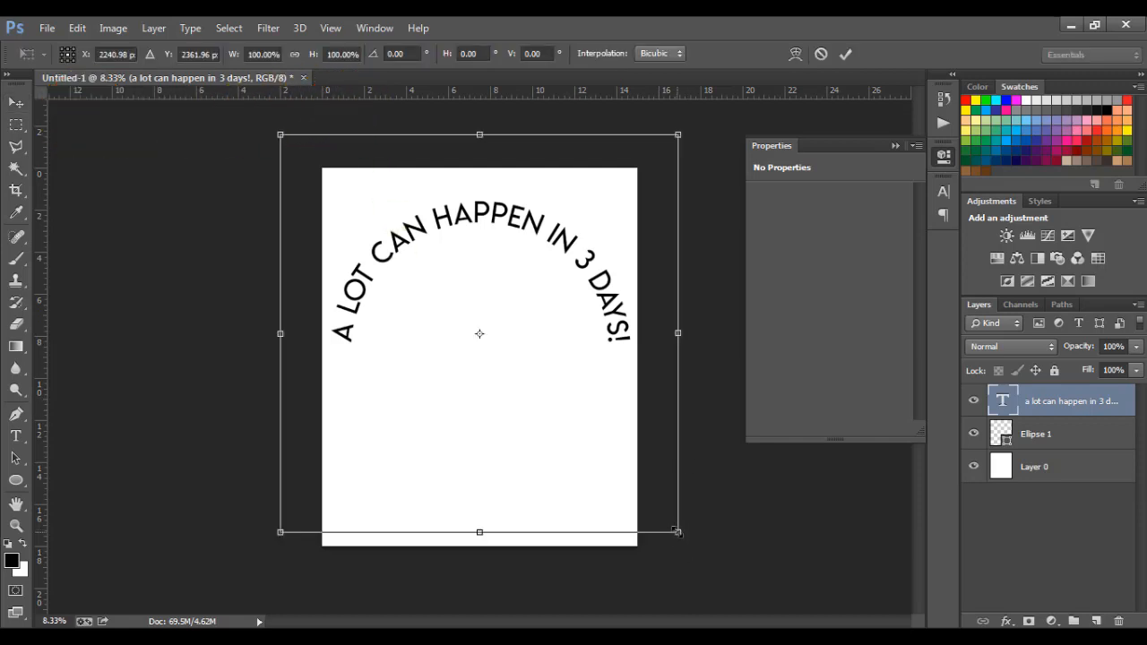
pyautogui.moveTo(677, 533); pyautogui.dragTo(632, 462)
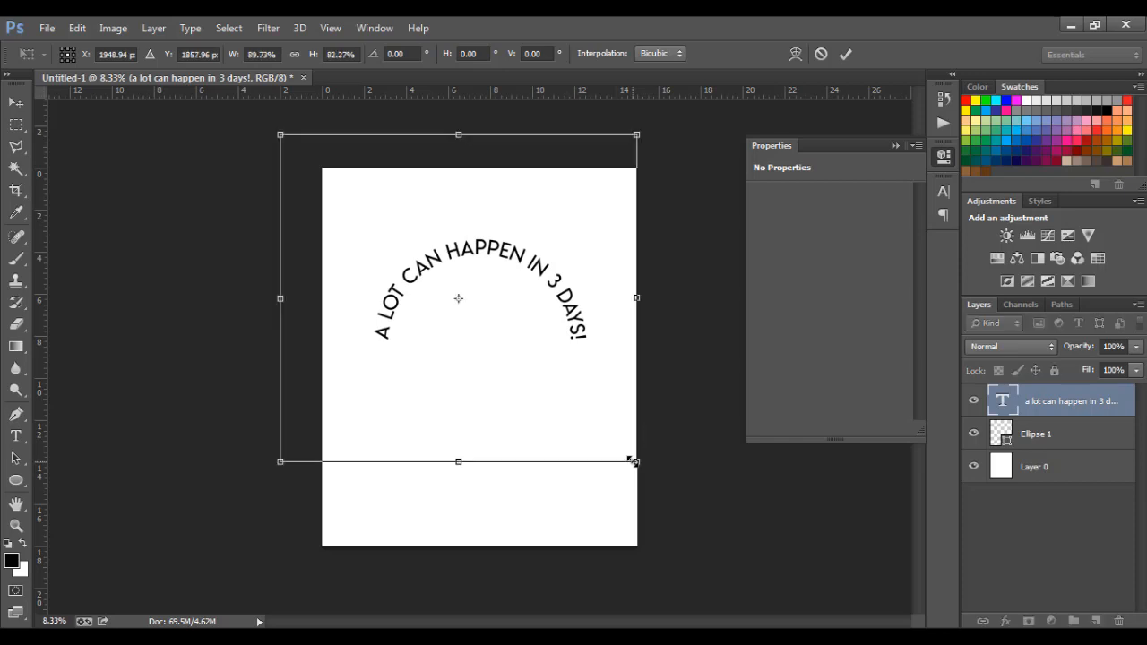
pyautogui.hotkey('ctrl', 'z')
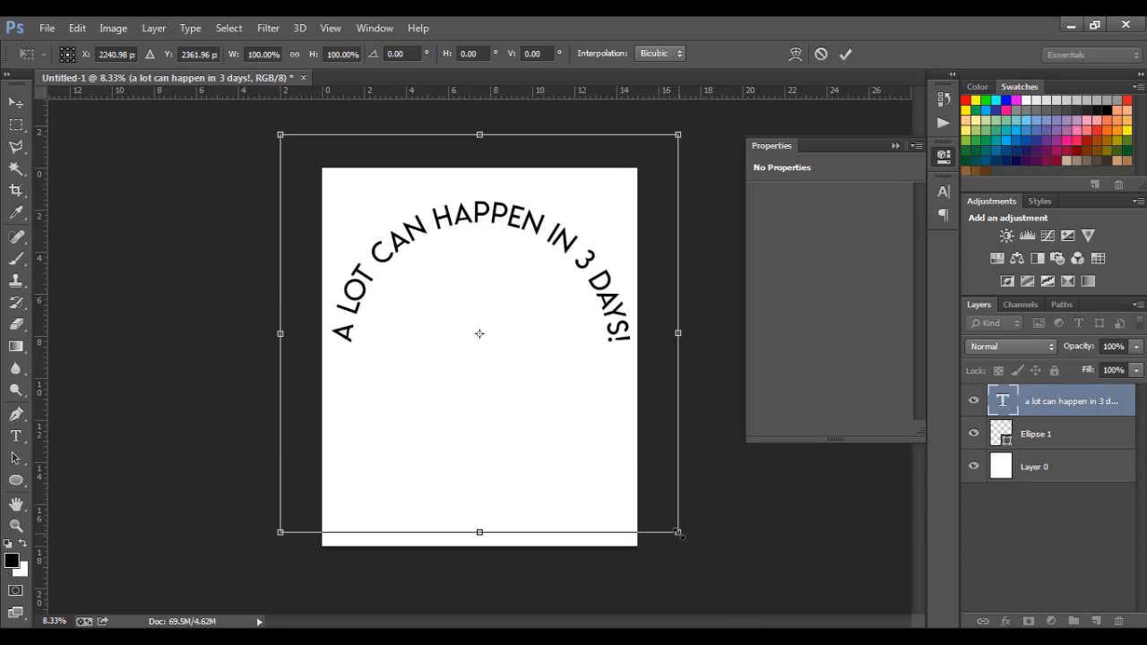
pyautogui.moveTo(677, 533); pyautogui.dragTo(636, 490)
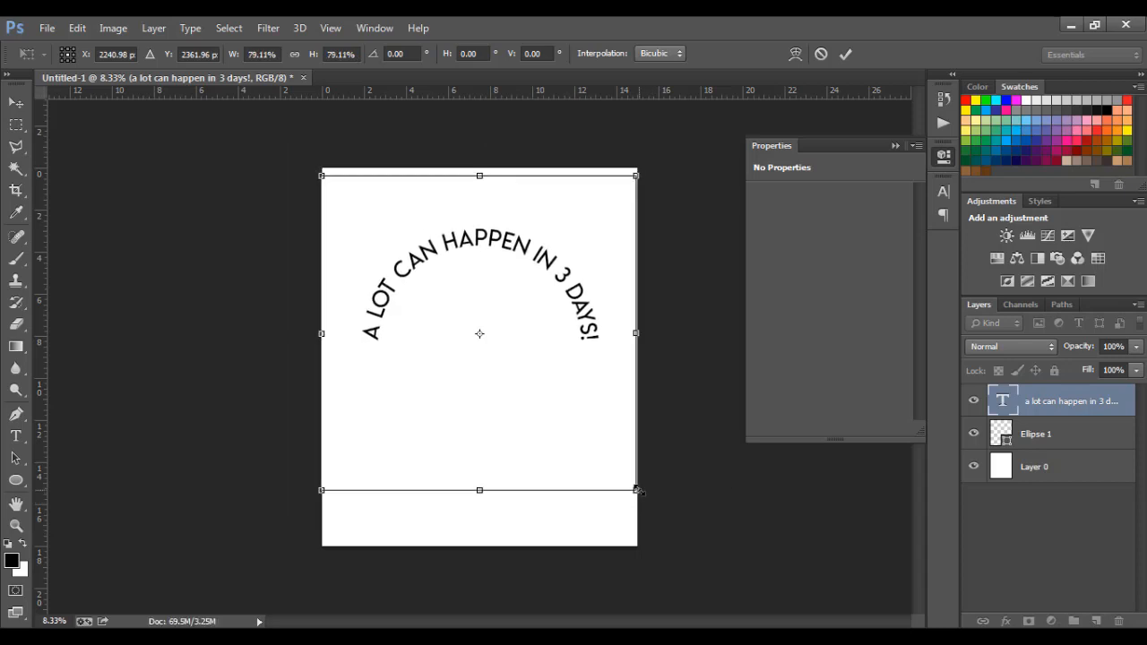
pyautogui.press('Return')
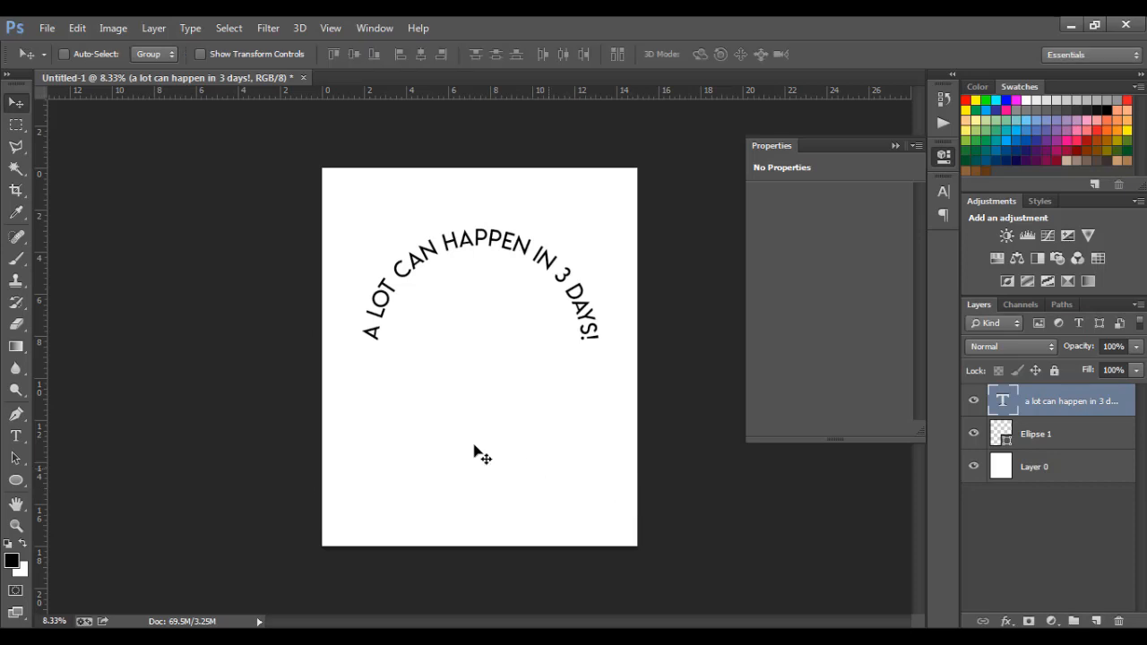
# - Duplicate the Ellipse 1 shape and place the copy lower on the canvas, below the curved text
pyautogui.click(1037, 437)
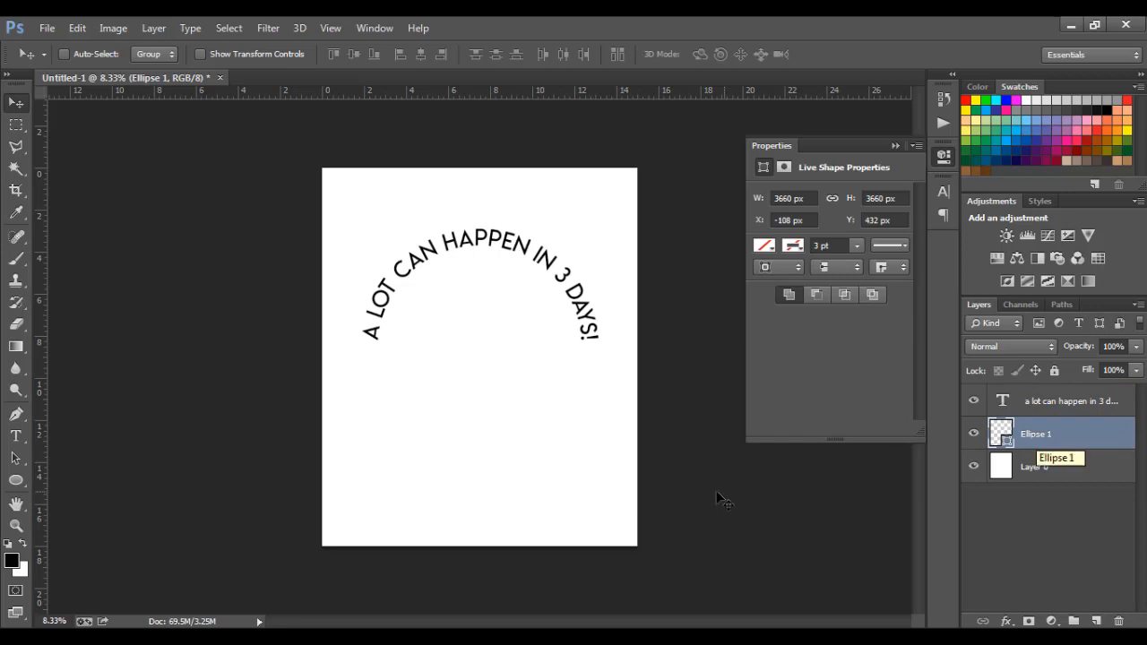
pyautogui.click(13, 479)
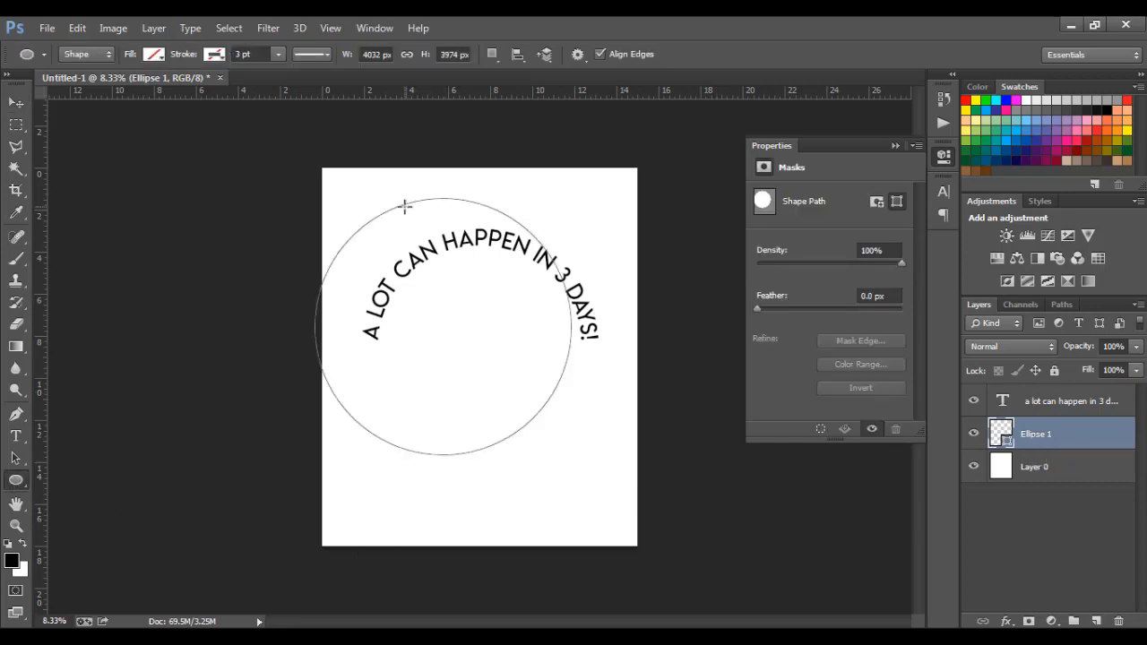
pyautogui.click(16, 103)
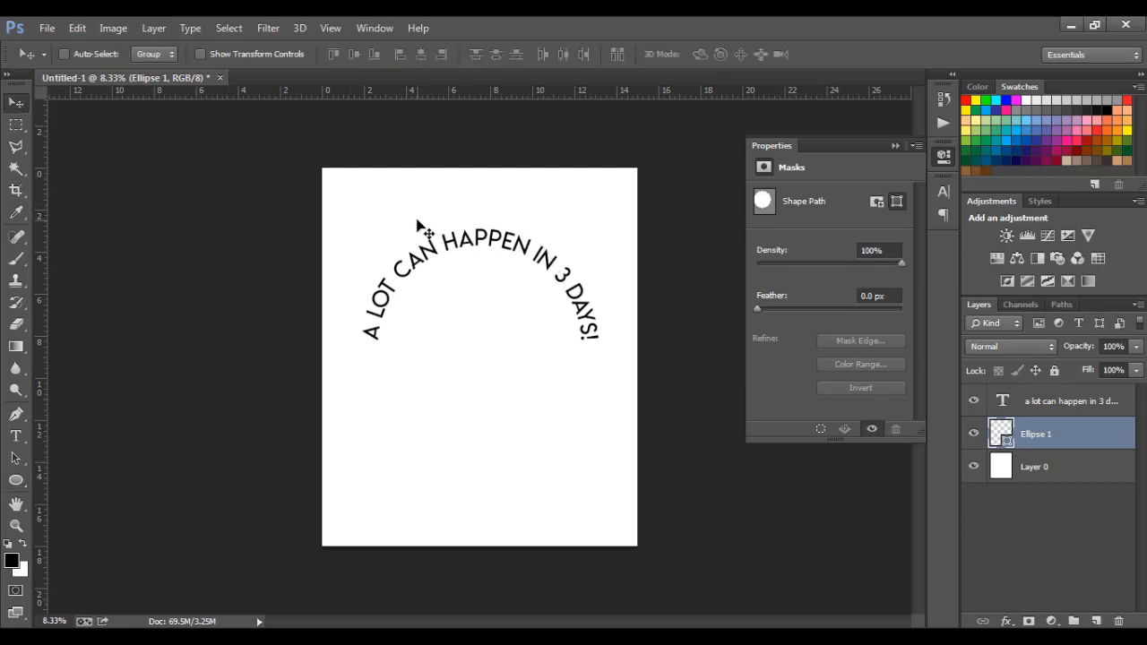
pyautogui.press('alt')
pyautogui.press('alt')
pyautogui.moveTo(417, 222); pyautogui.dragTo(454, 315)
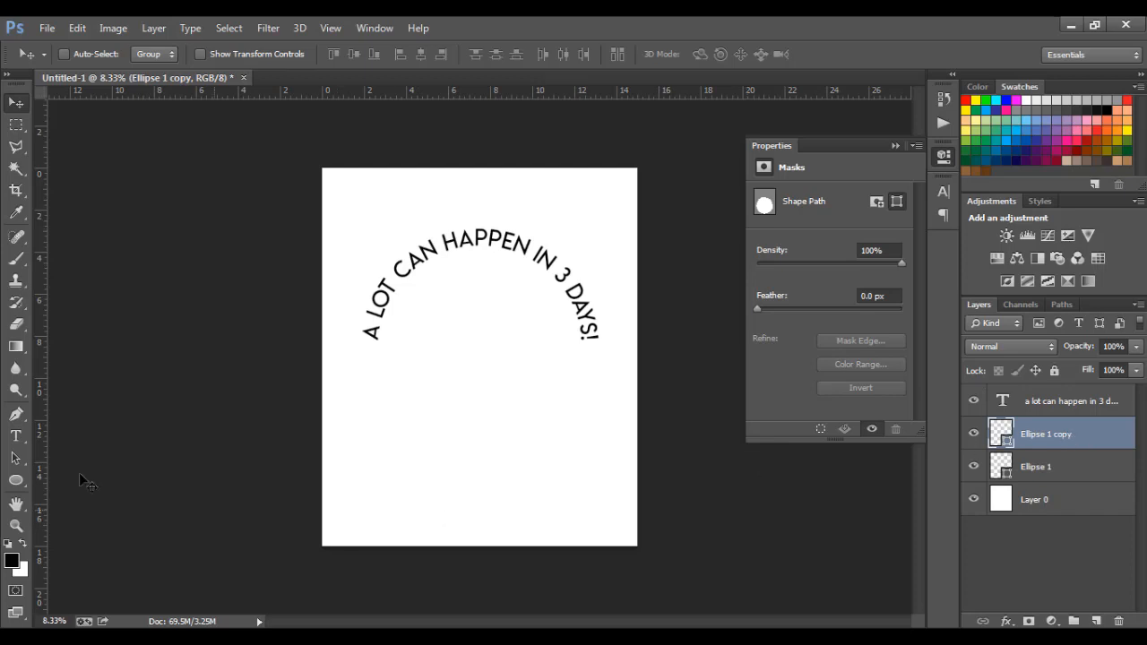
pyautogui.click(16, 479)
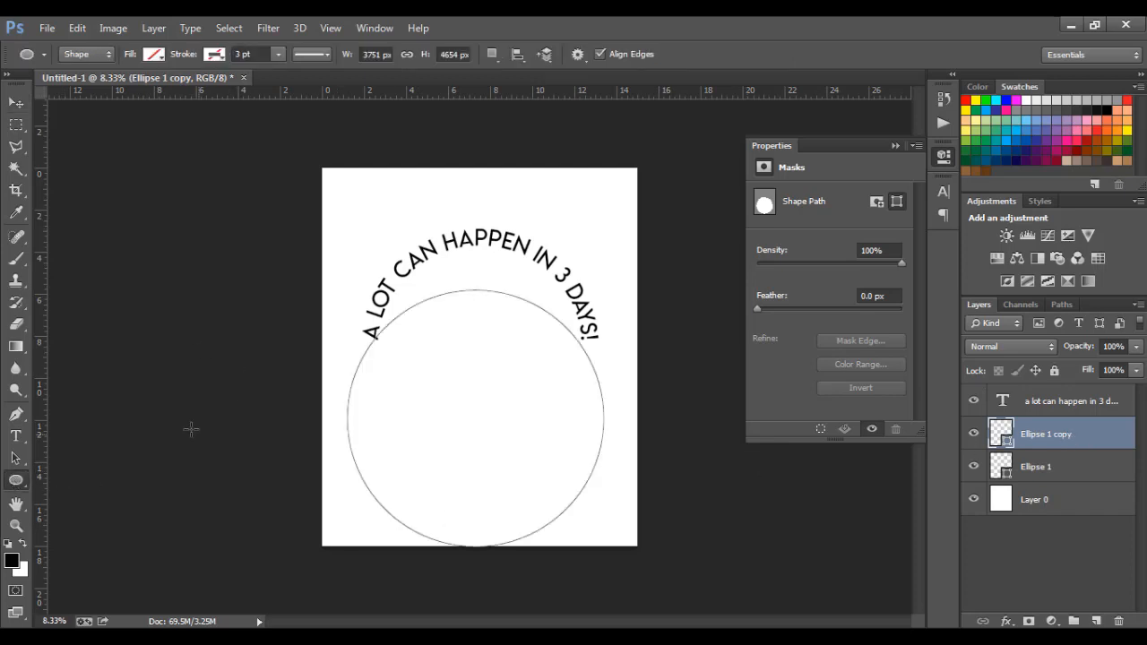
pyautogui.click(154, 55)
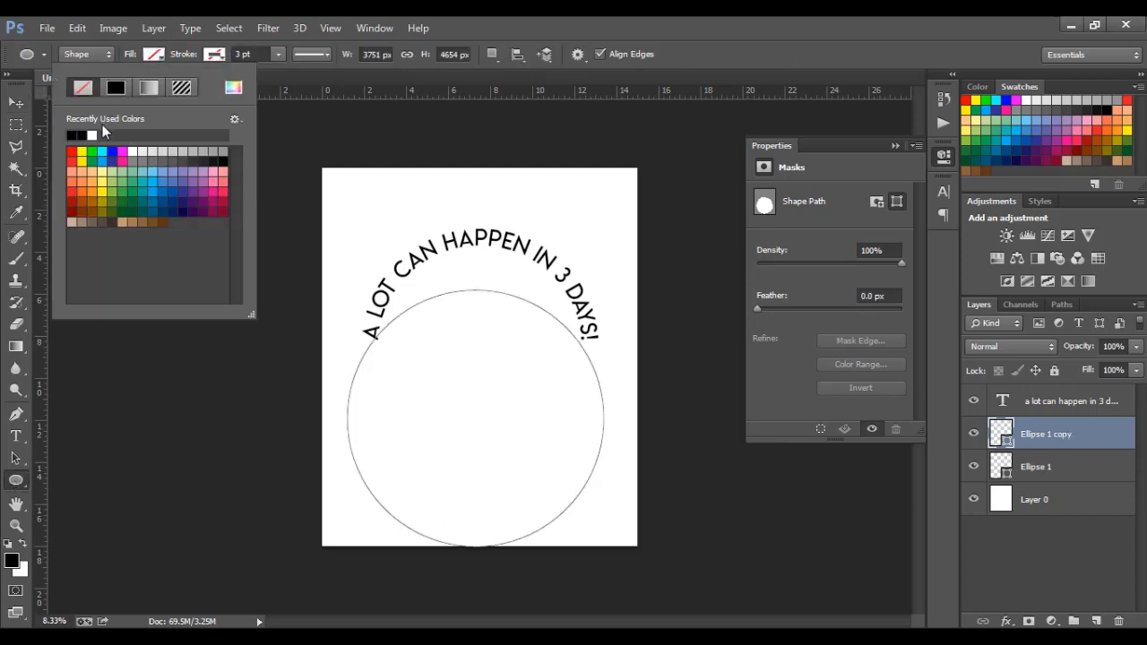
pyautogui.click(89, 195)
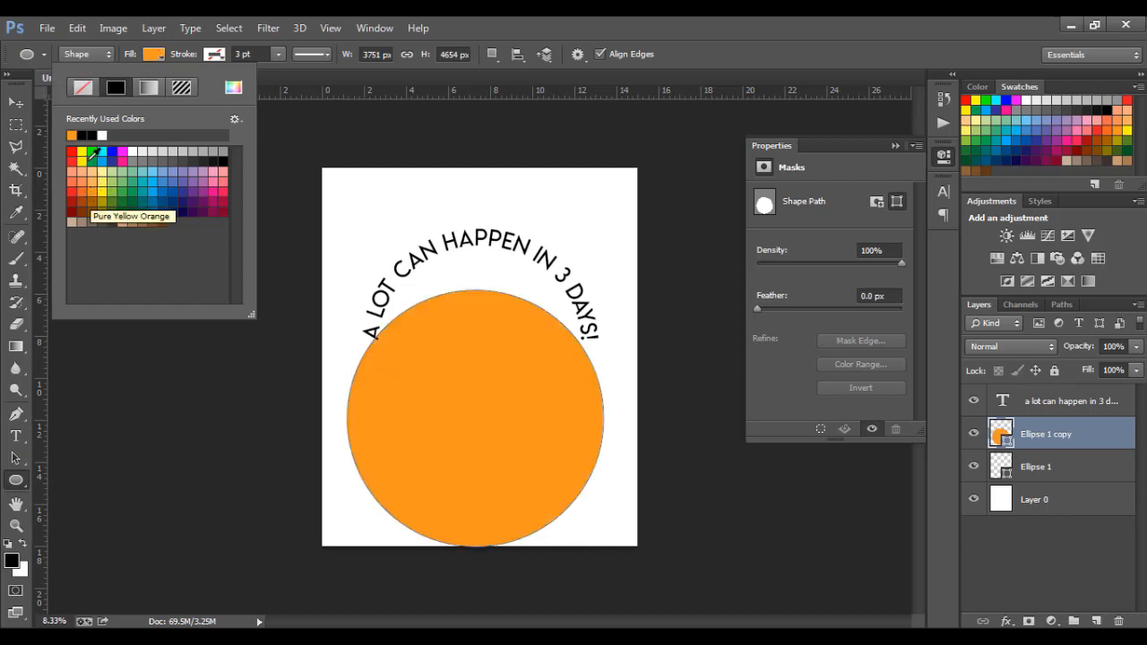
pyautogui.click(83, 89)
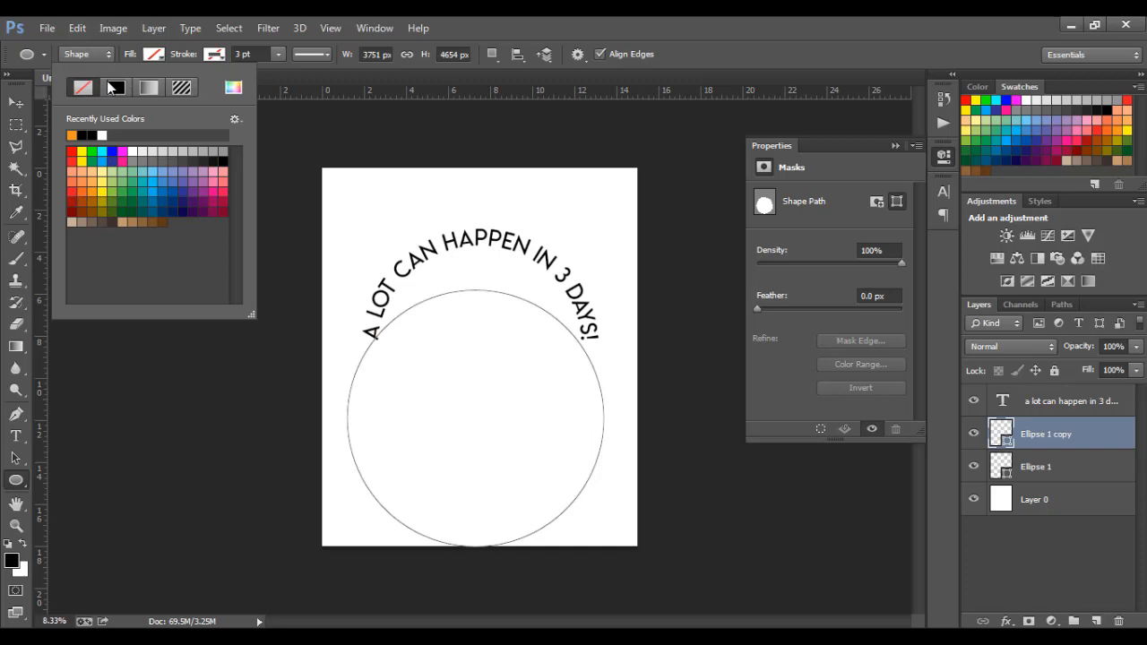
# - Give the Ellipse 1 copy a Pure Yellow Orange stroke about 108 pt wide
pyautogui.click(215, 55)
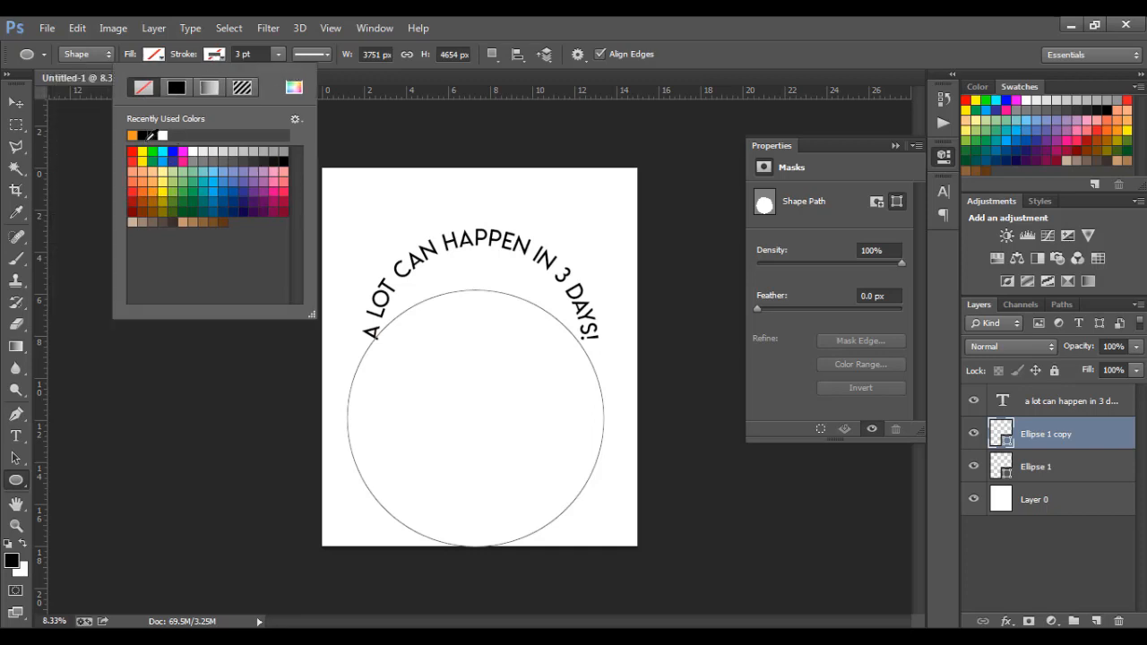
pyautogui.click(135, 132)
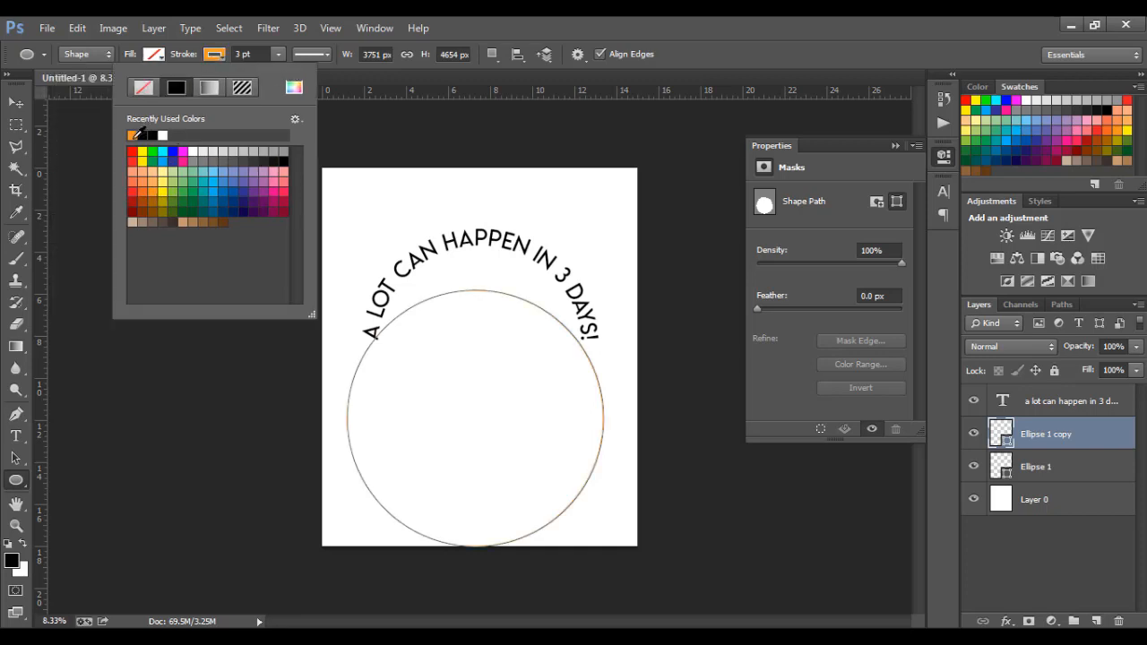
pyautogui.click(279, 54)
pyautogui.moveTo(276, 73)
pyautogui.mouseDown()
pyautogui.moveTo(349, 84)
pyautogui.moveTo(331, 80)
pyautogui.mouseUp()
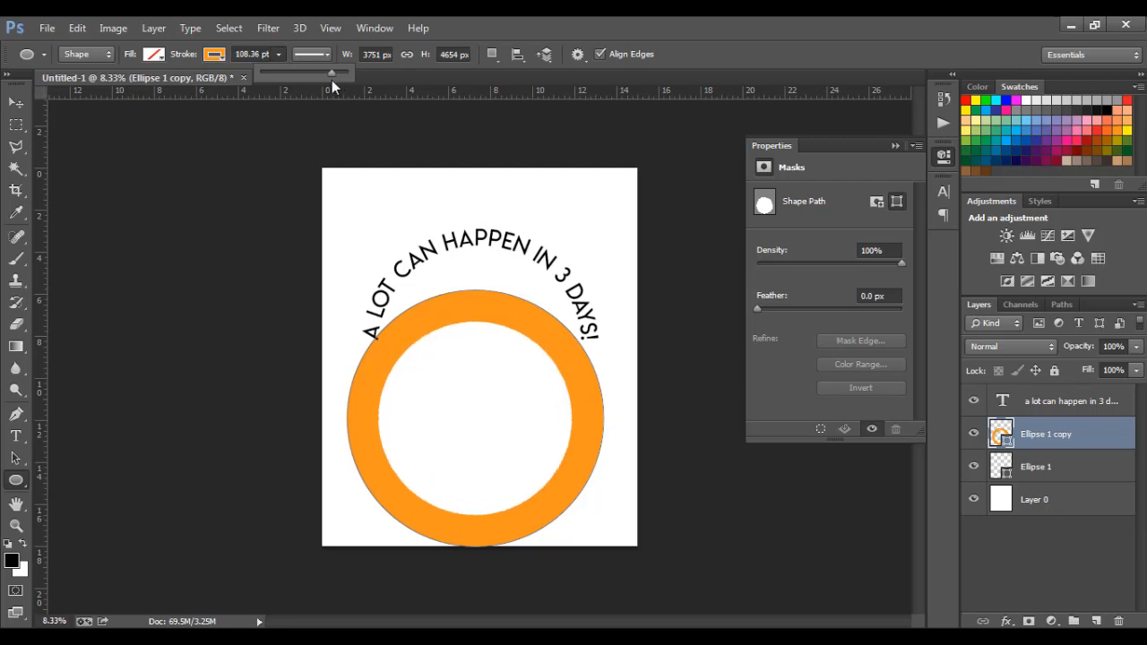
# - Move the orange ring up behind the curved text and nudge it until the lettering sits centered within the band
pyautogui.click(16, 102)
pyautogui.moveTo(530, 432); pyautogui.dragTo(530, 361)
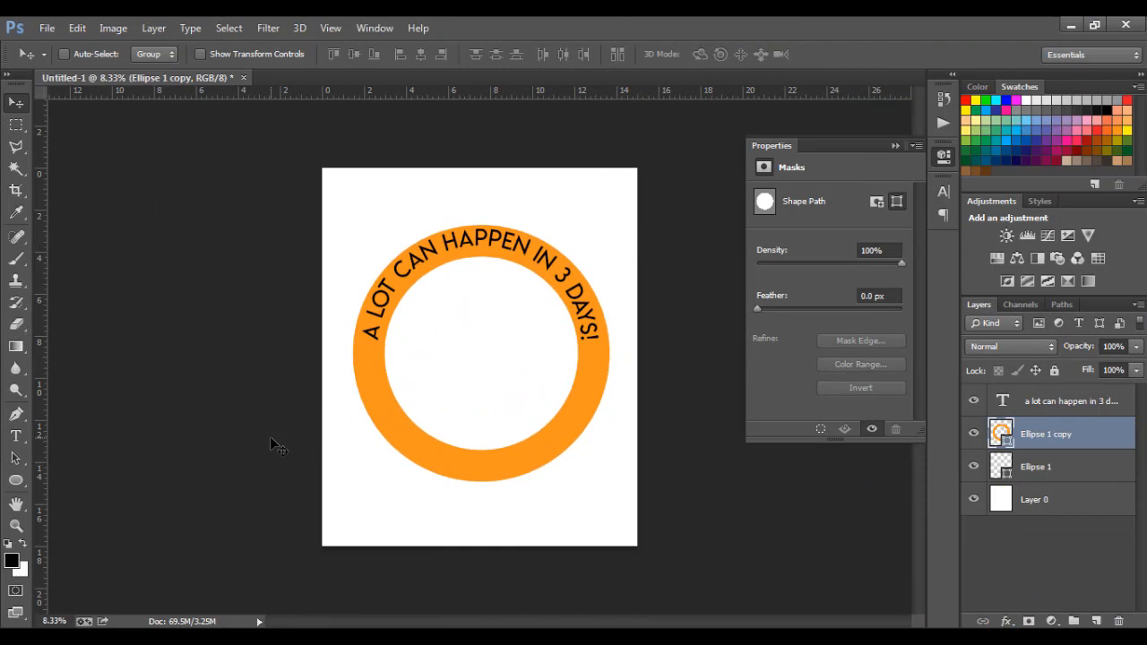
pyautogui.hotkey('shift', 'Left')
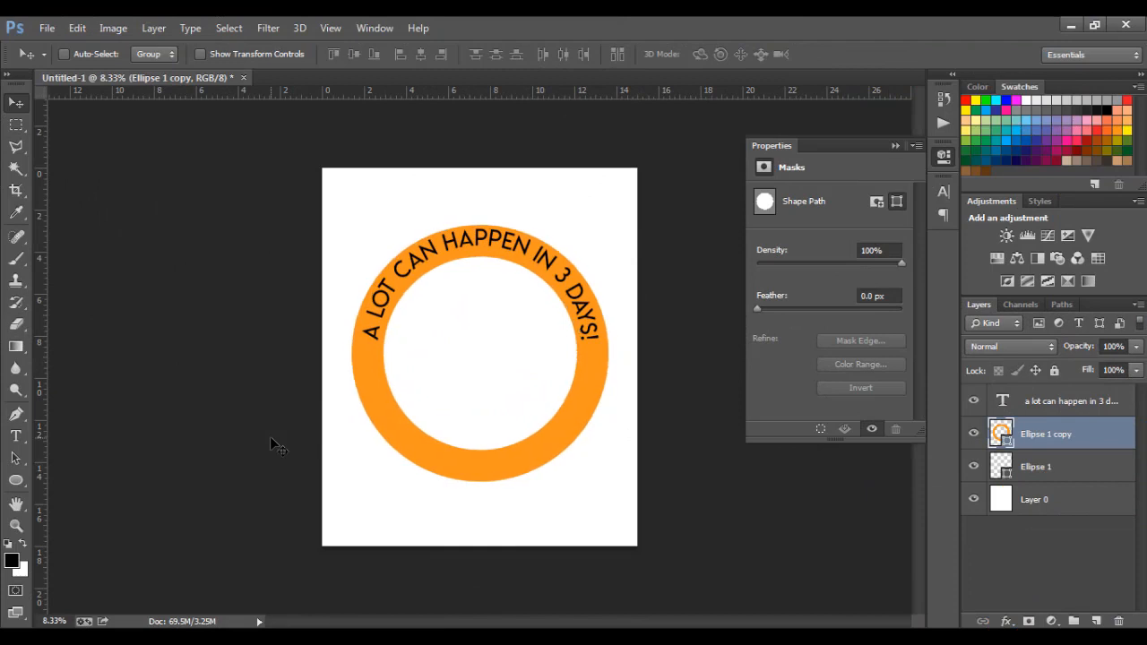
pyautogui.hotkey('shift', 'Up')
pyautogui.hotkey('shift', 'Right')
pyautogui.hotkey('shift', 'Right')
pyautogui.hotkey('shift', 'Up')
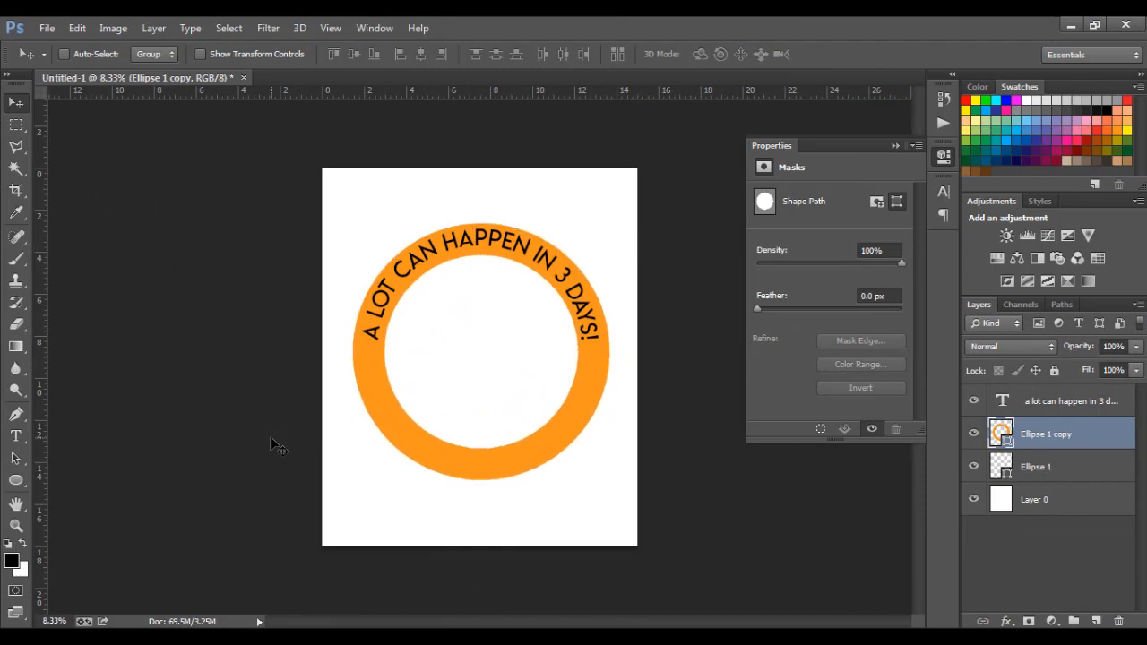
pyautogui.hotkey('shift', 'Up')
pyautogui.hotkey('shift', 'Left')
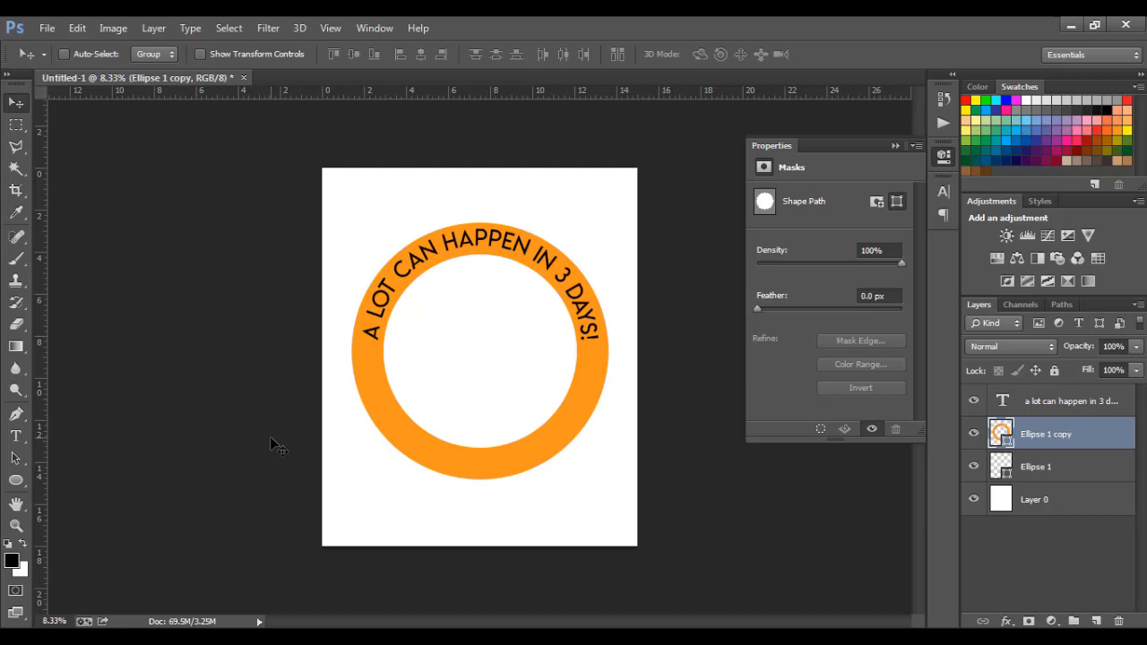
pyautogui.press('Up')
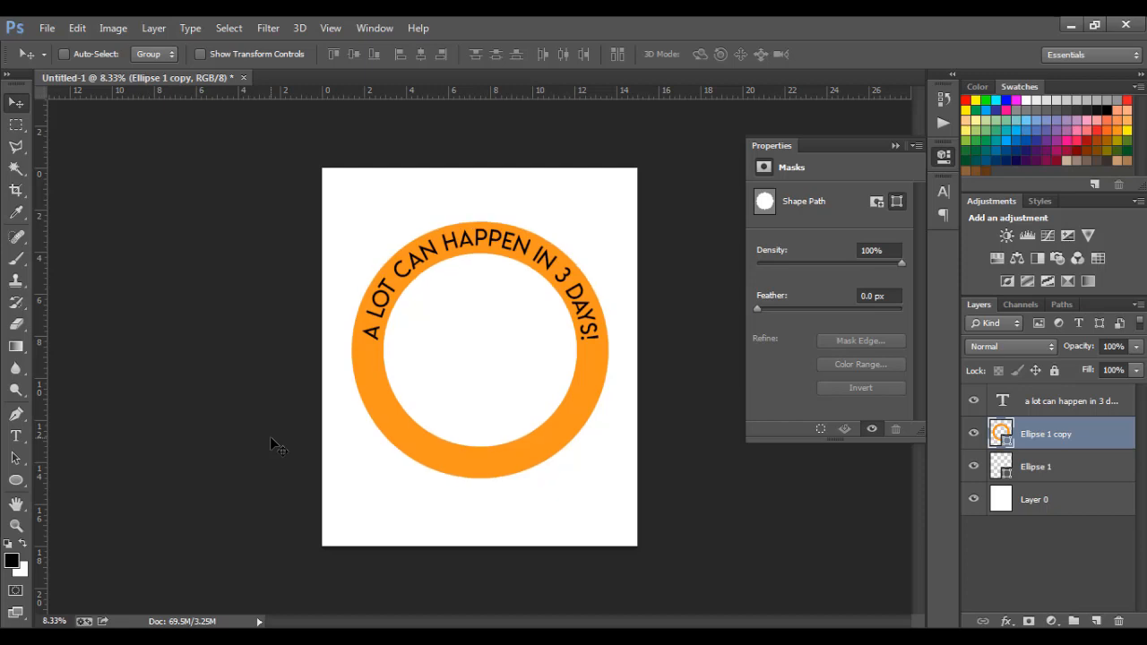
# - Switch to the file explorer and place the "rabbit (1)" PNG from the Downloads folder into the design
pyautogui.hotkey('alt', 'Tab')
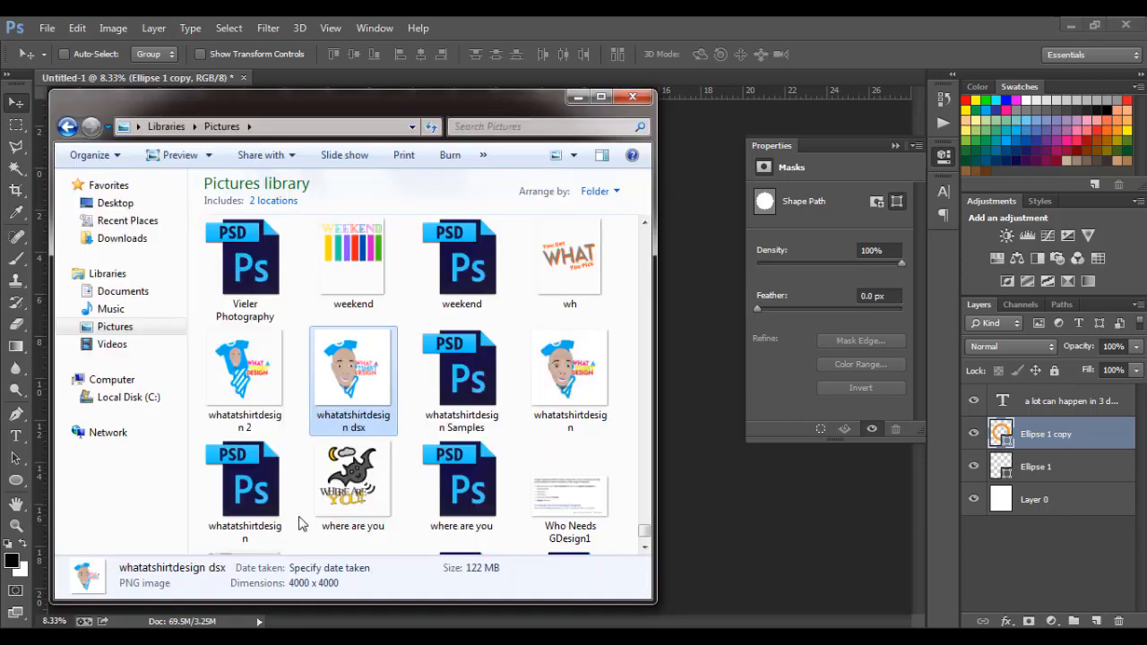
pyautogui.click(111, 244)
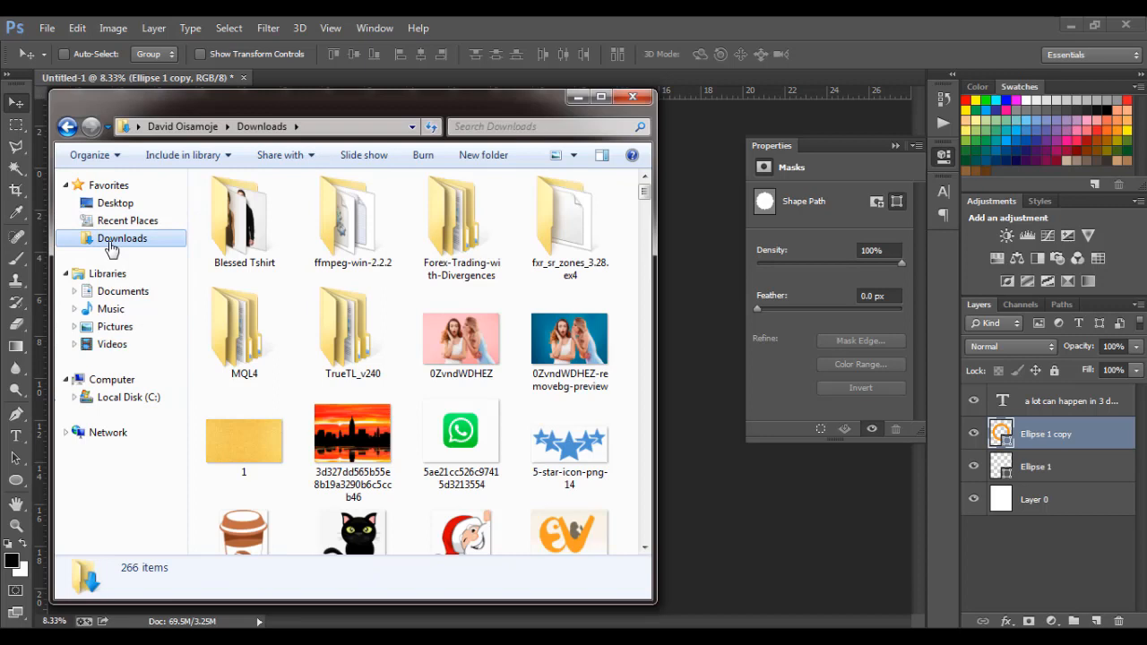
pyautogui.click(372, 431)
pyautogui.press('r')
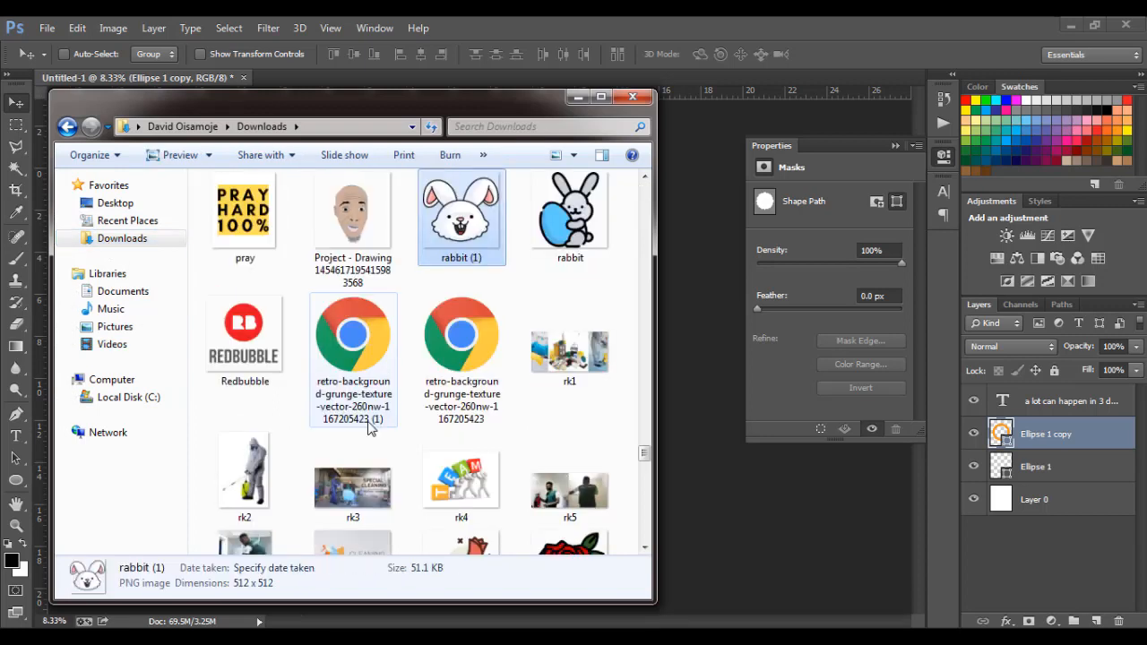
pyautogui.moveTo(466, 213); pyautogui.dragTo(703, 332)
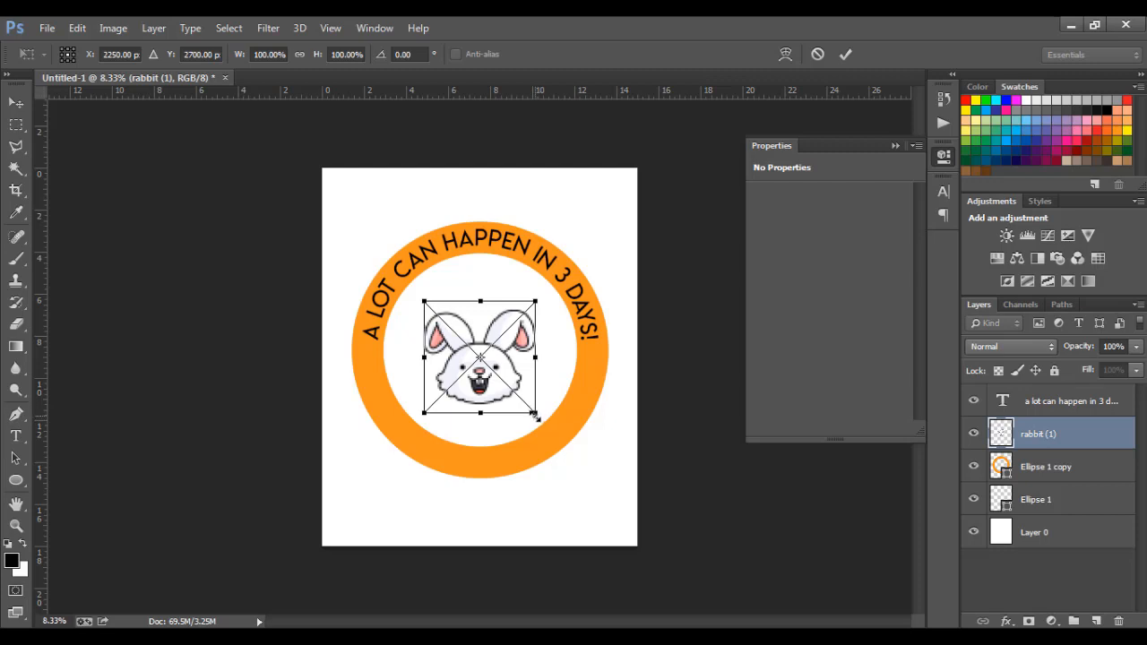
# - Enlarge the placed rabbit image proportionally from its center to about 195% and commit the placement
pyautogui.moveTo(535, 415); pyautogui.dragTo(588, 466)
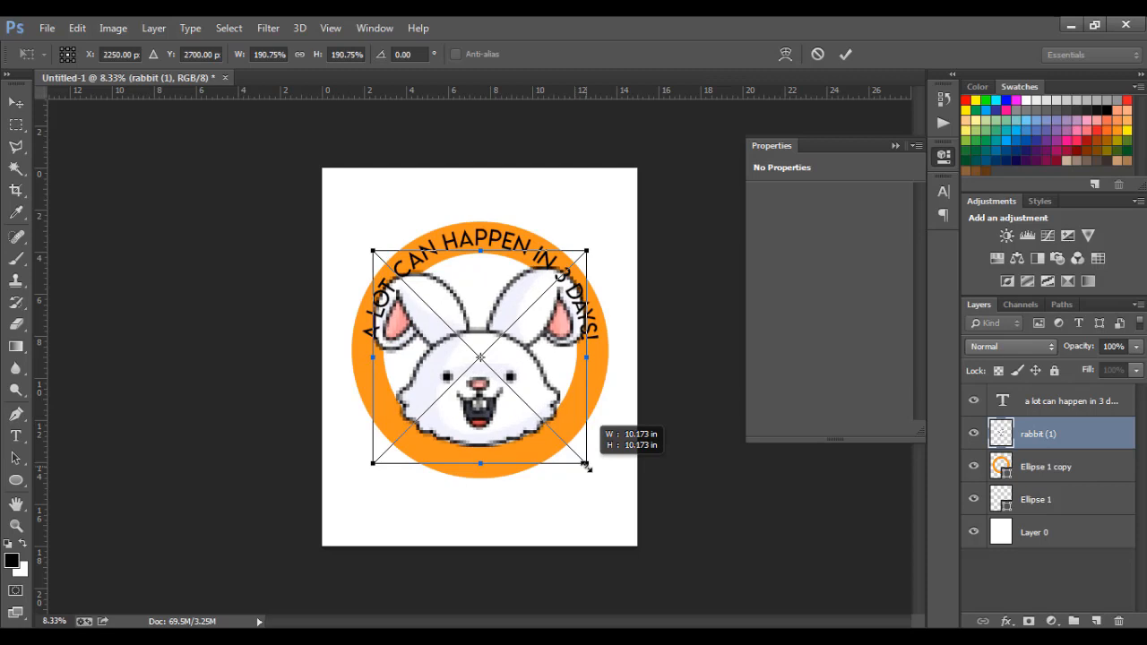
pyautogui.moveTo(587, 466); pyautogui.dragTo(588, 470)
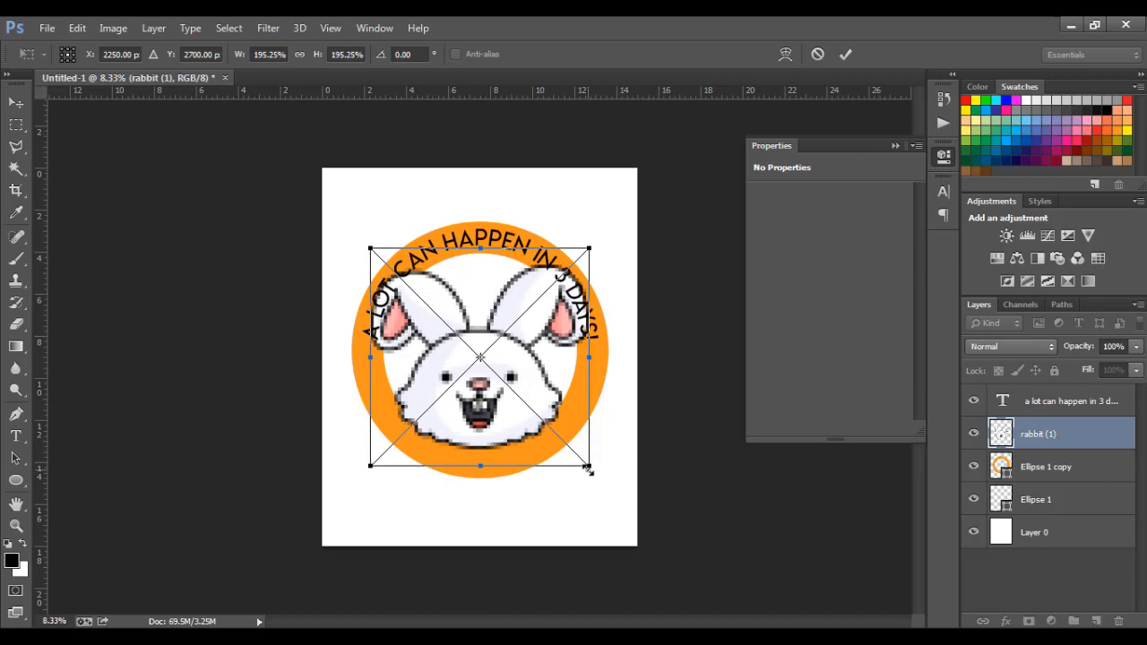
pyautogui.press('Return')
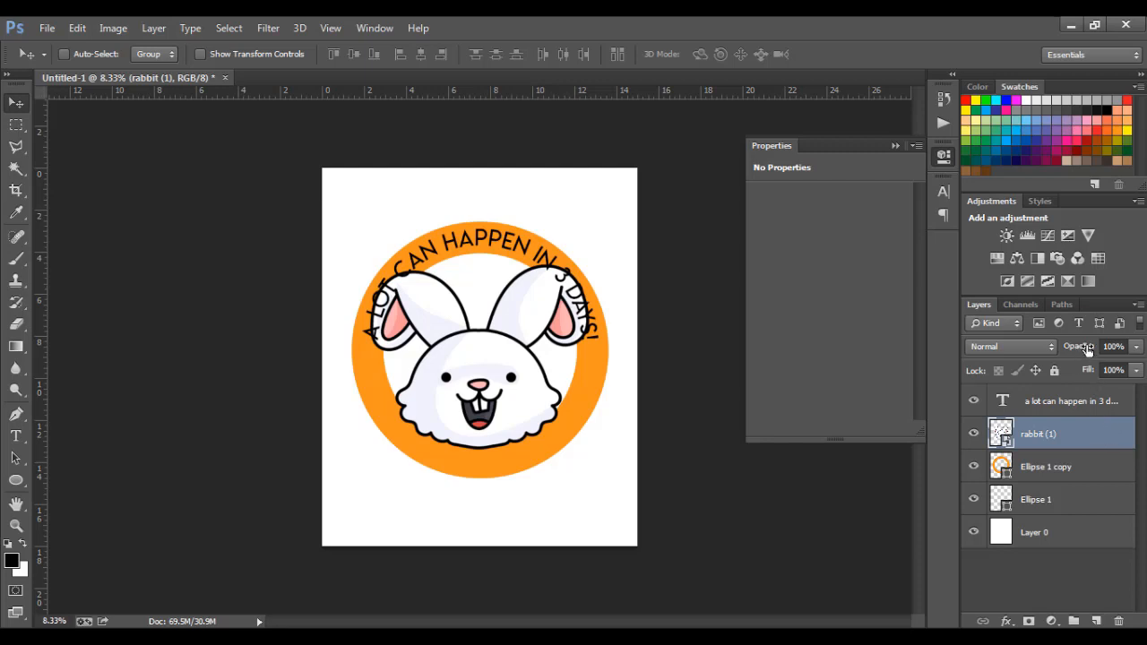
# - Lower the rabbit (1) layer's opacity to 40% and rasterize the layer
pyautogui.moveTo(1088, 349)
pyautogui.mouseDown()
pyautogui.moveTo(1072, 349)
pyautogui.moveTo(1083, 351)
pyautogui.mouseUp()
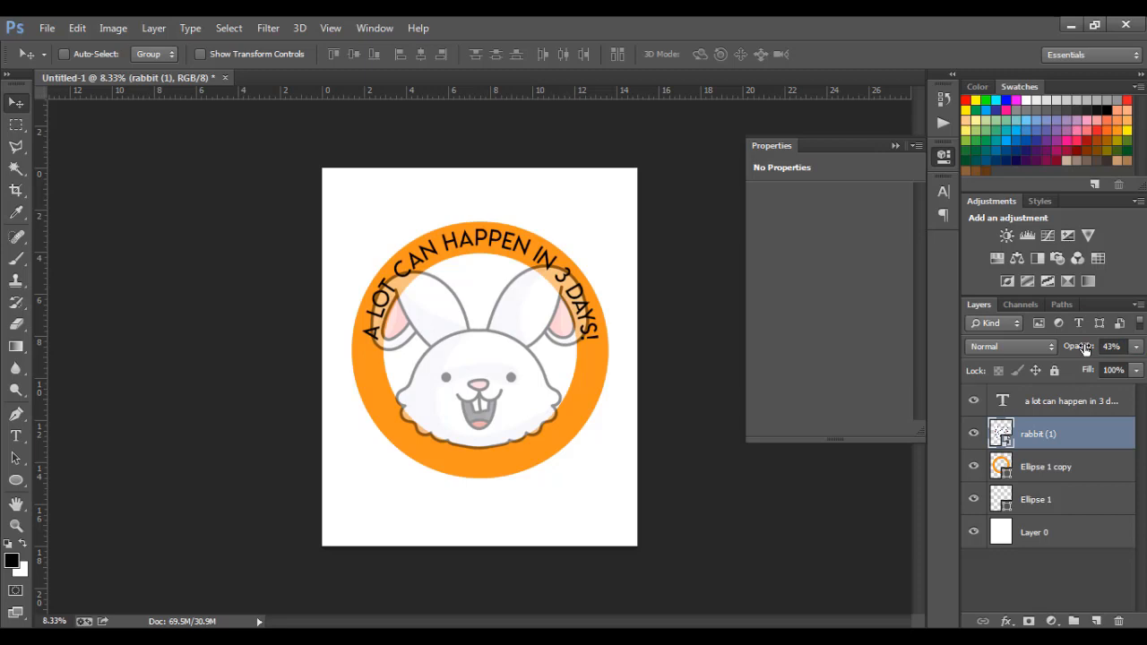
pyautogui.moveTo(1083, 349); pyautogui.dragTo(1087, 349)
pyautogui.rightClick(1134, 438)
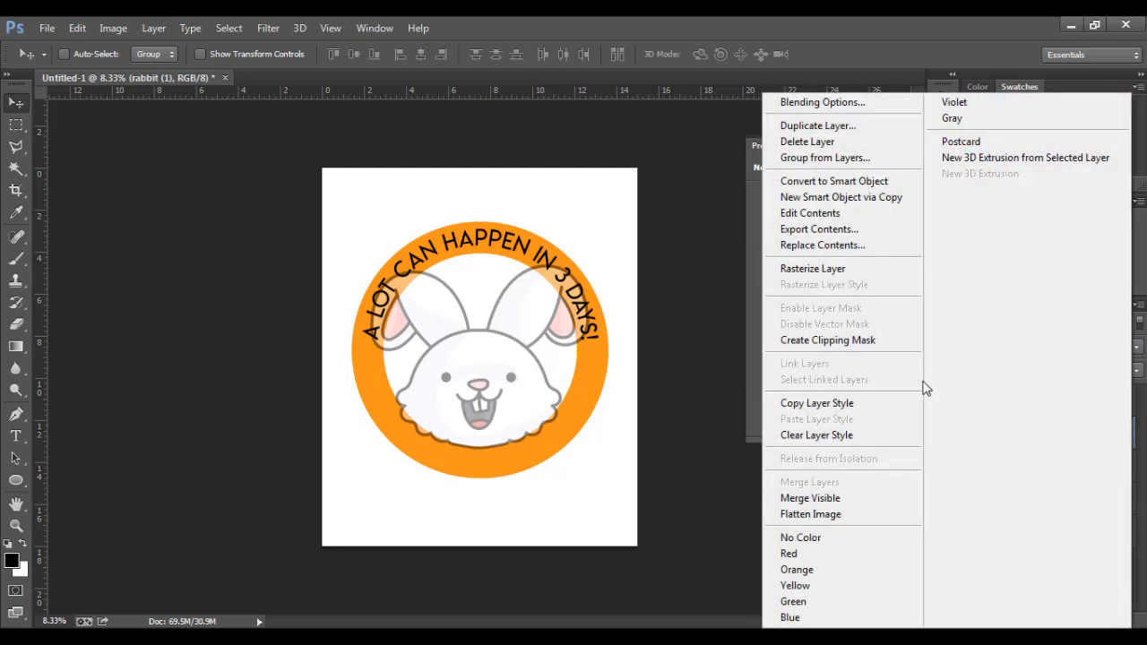
pyautogui.click(837, 271)
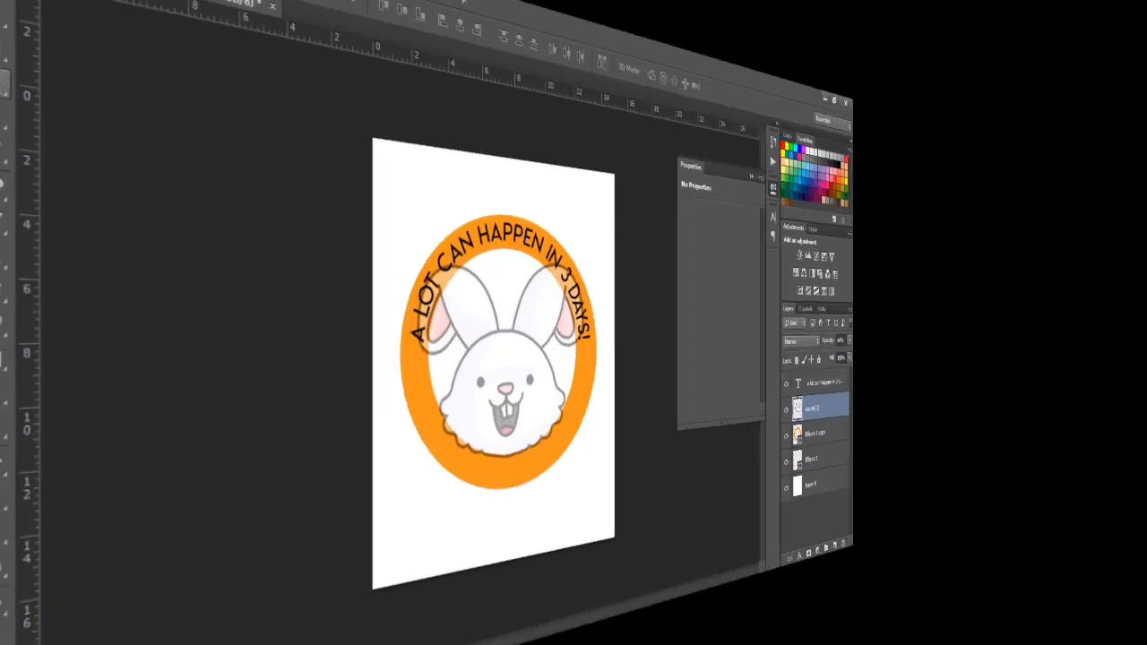
# - Outline the left ear's overlap with the orange ring using the Polygonal Lasso, delete that area from the rabbit layer, and deselect
pyautogui.press('l')
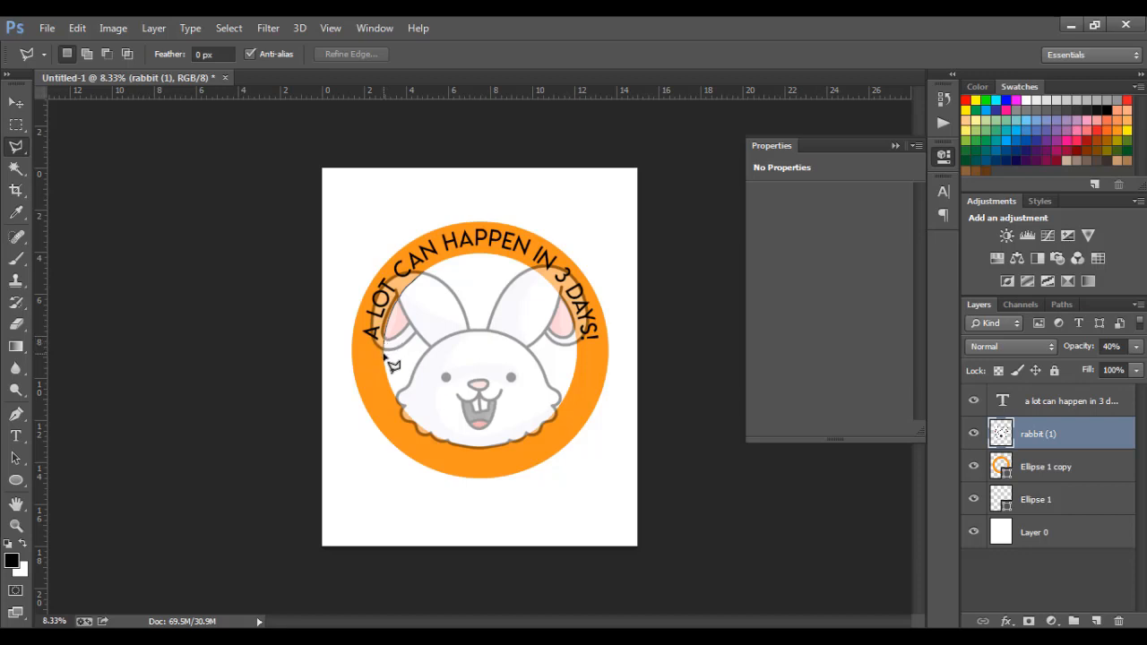
pyautogui.click(383, 349)
pyautogui.click(359, 343)
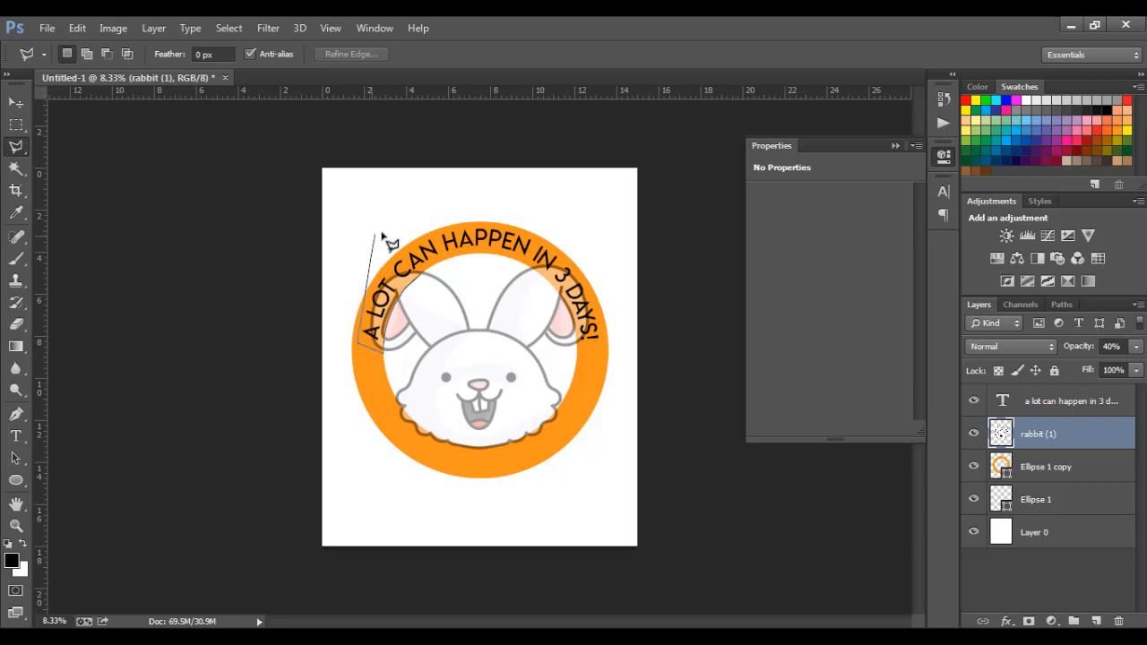
pyautogui.click(371, 258)
pyautogui.click(406, 234)
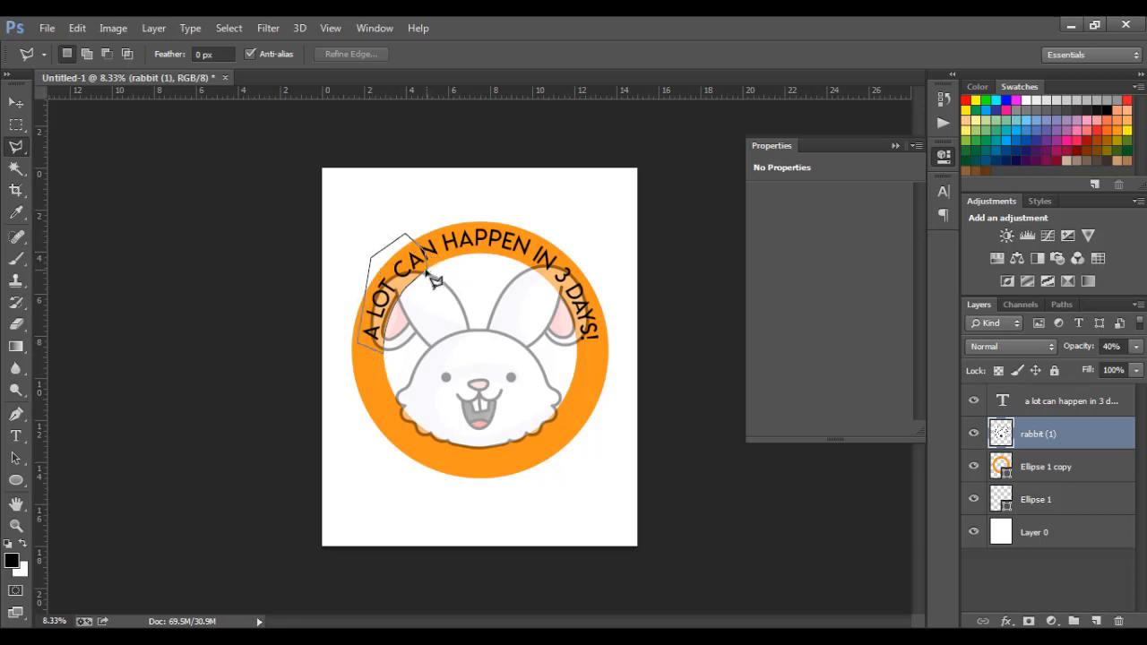
pyautogui.doubleClick(428, 274)
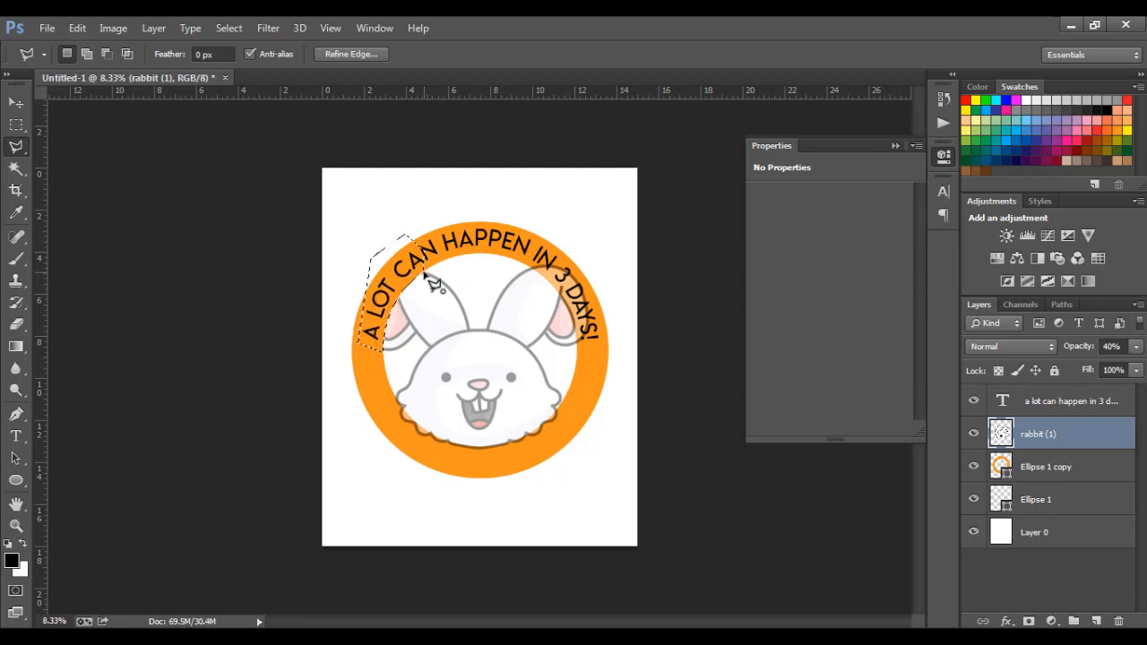
pyautogui.hotkey('ctrl', 'd')
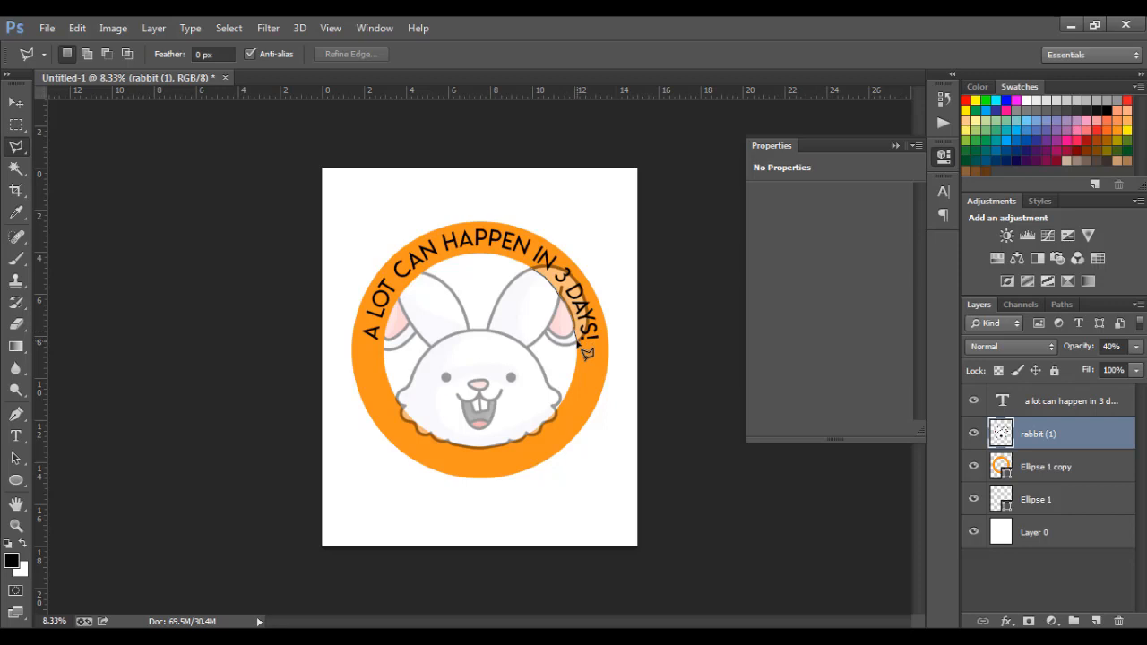
# - Outline the right ear's overlap with the orange ring using the Polygonal Lasso, delete it from the rabbit layer, and deselect
pyautogui.click(579, 346)
pyautogui.click(615, 355)
pyautogui.click(605, 259)
pyautogui.click(559, 206)
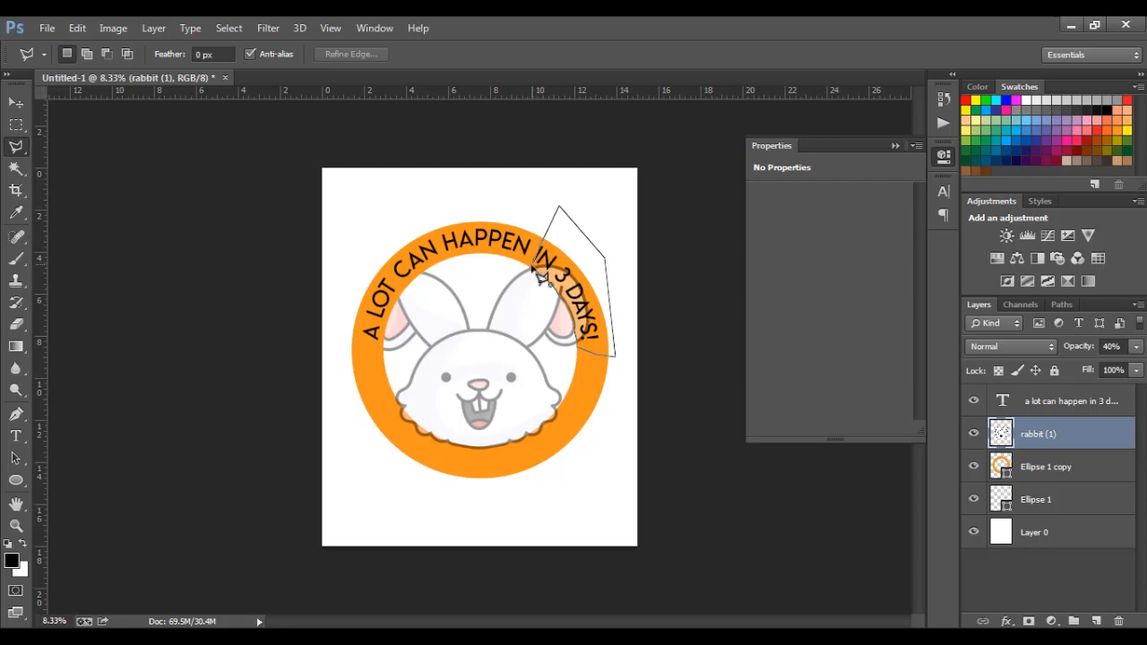
pyautogui.doubleClick(536, 270)
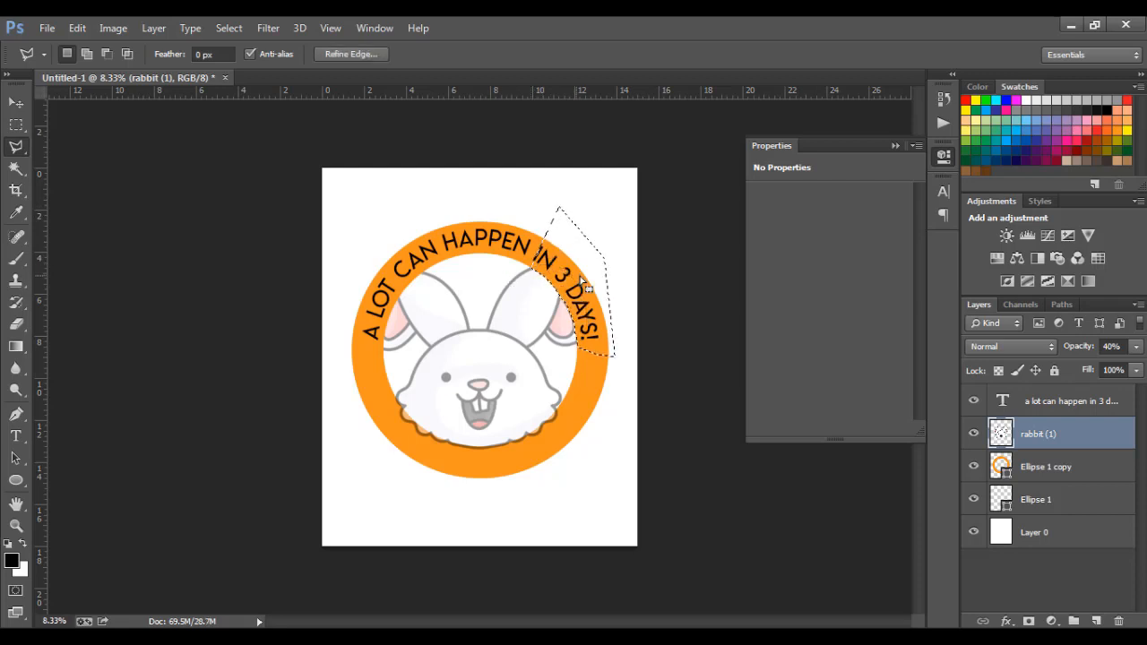
pyautogui.hotkey('ctrl', 'd')
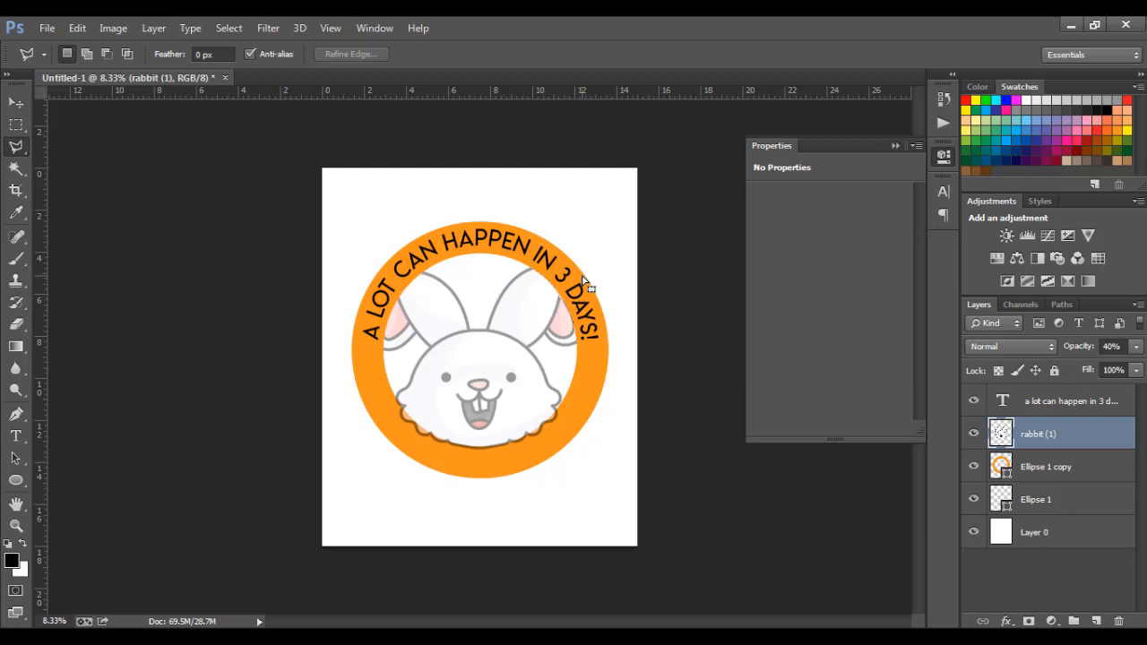
# - Set the rabbit (1) layer's opacity to 100% and hide the white Layer 0 background
pyautogui.click(16, 102)
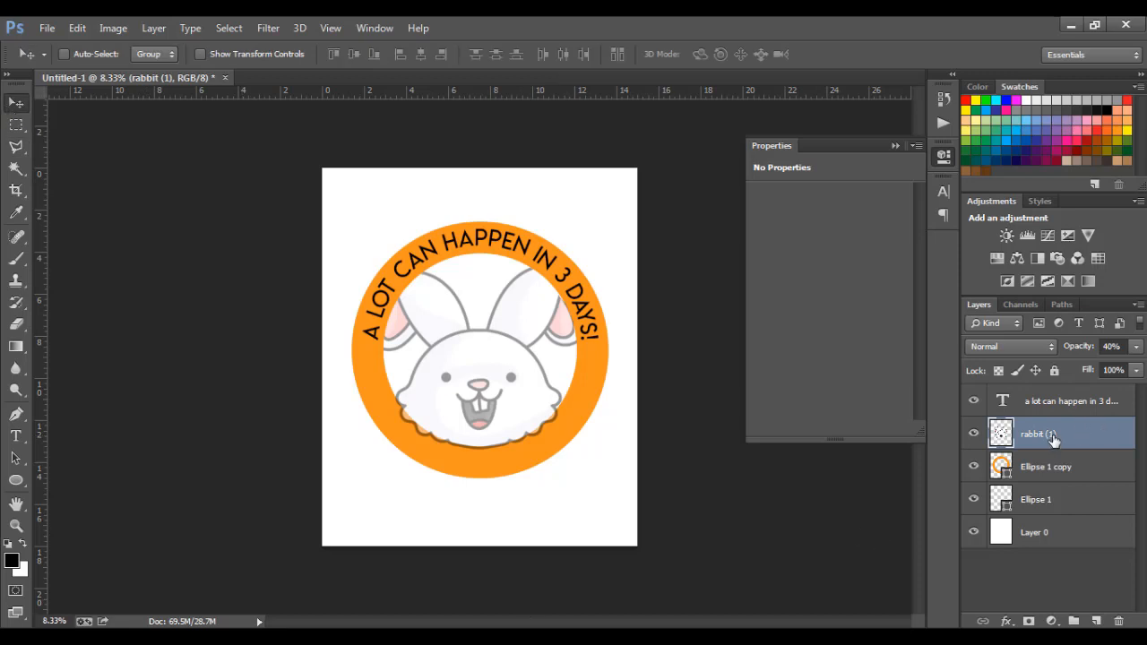
pyautogui.moveTo(1075, 348); pyautogui.dragTo(1076, 350)
pyautogui.write('100')
pyautogui.press('Return')
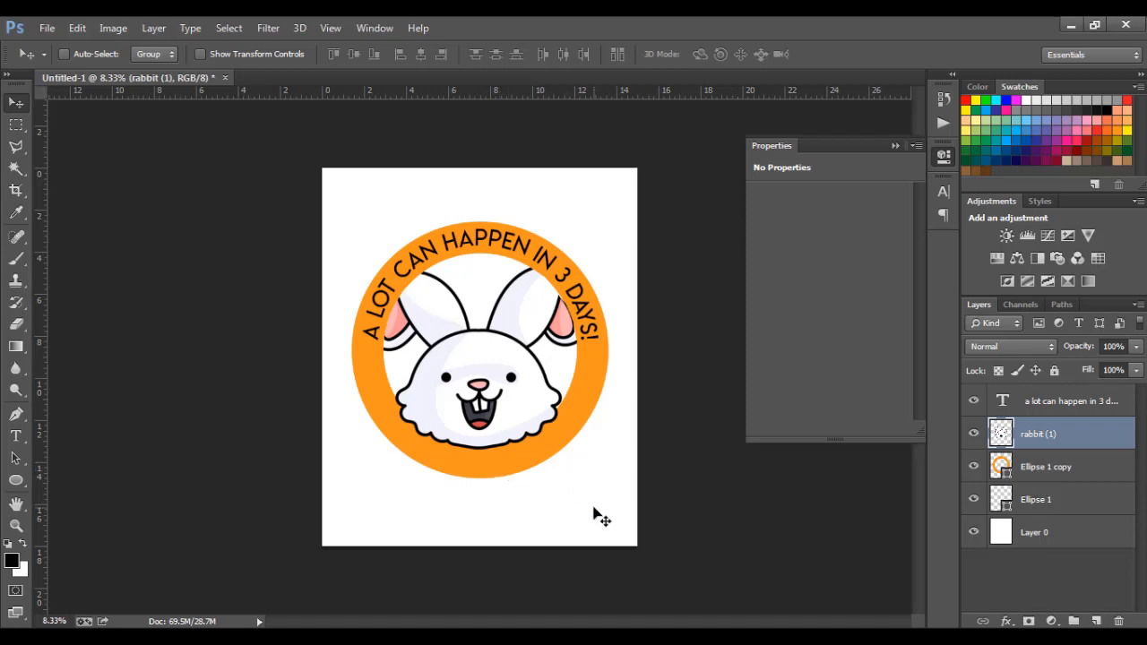
pyautogui.click(974, 533)
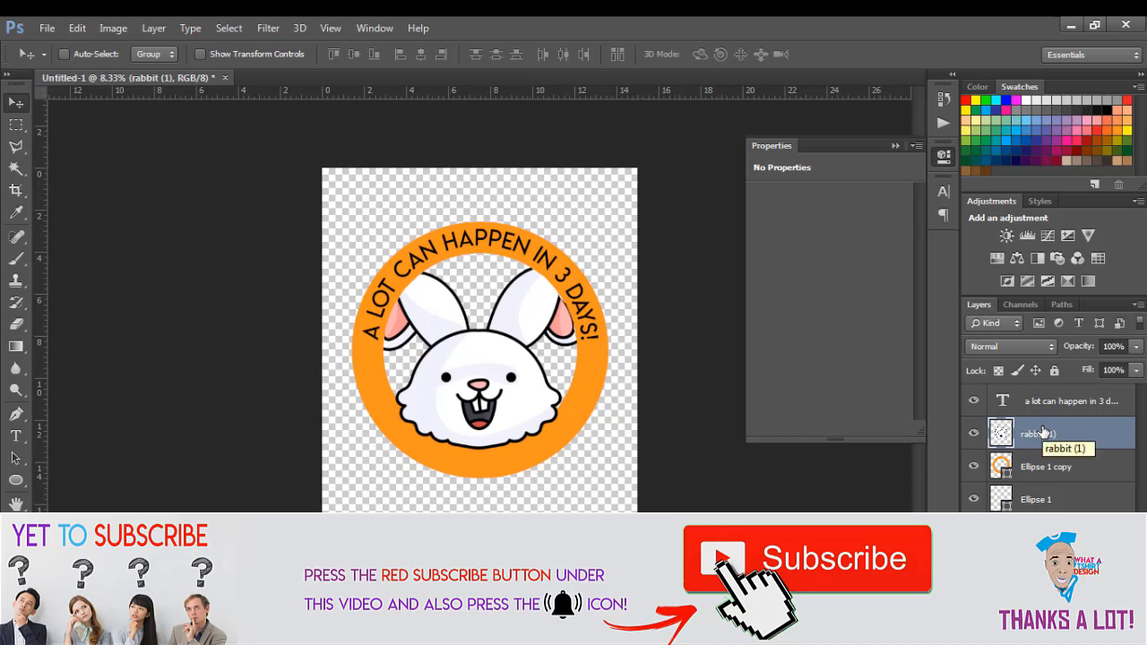
# - Scale the rabbit proportionally from its center to about 113.8%, nudge it down to Y 2778.50 px, and commit the transform
pyautogui.hotkey('ctrl', 't')
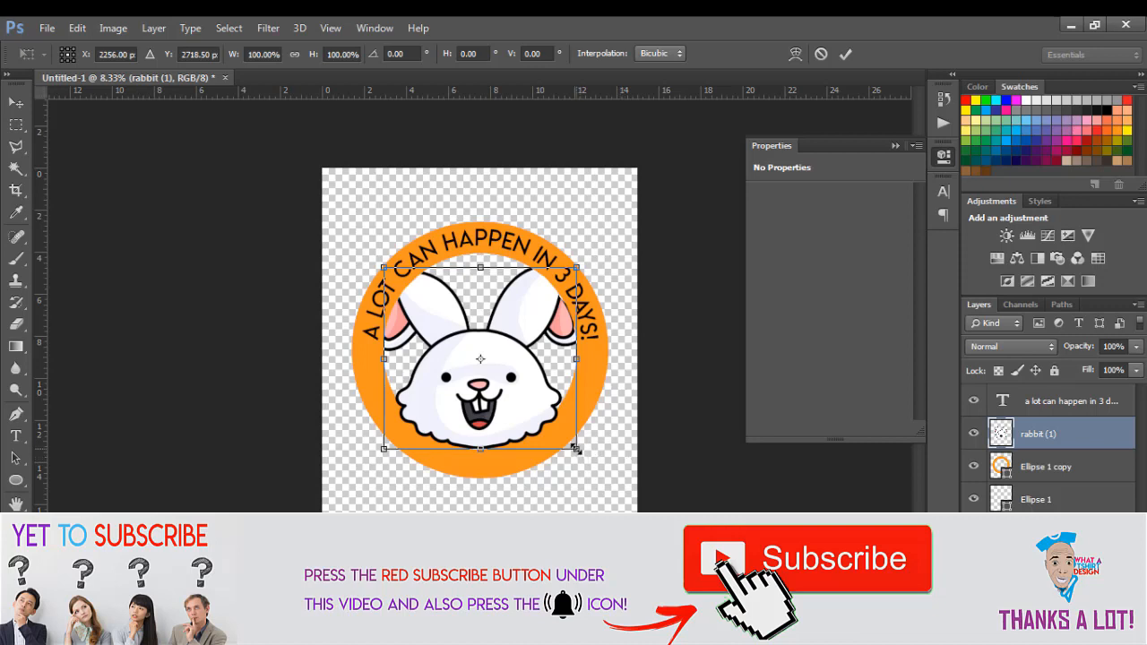
pyautogui.moveTo(575, 449); pyautogui.dragTo(589, 462)
pyautogui.press('Down')
pyautogui.press('Down')
pyautogui.press('Down')
pyautogui.press('Down')
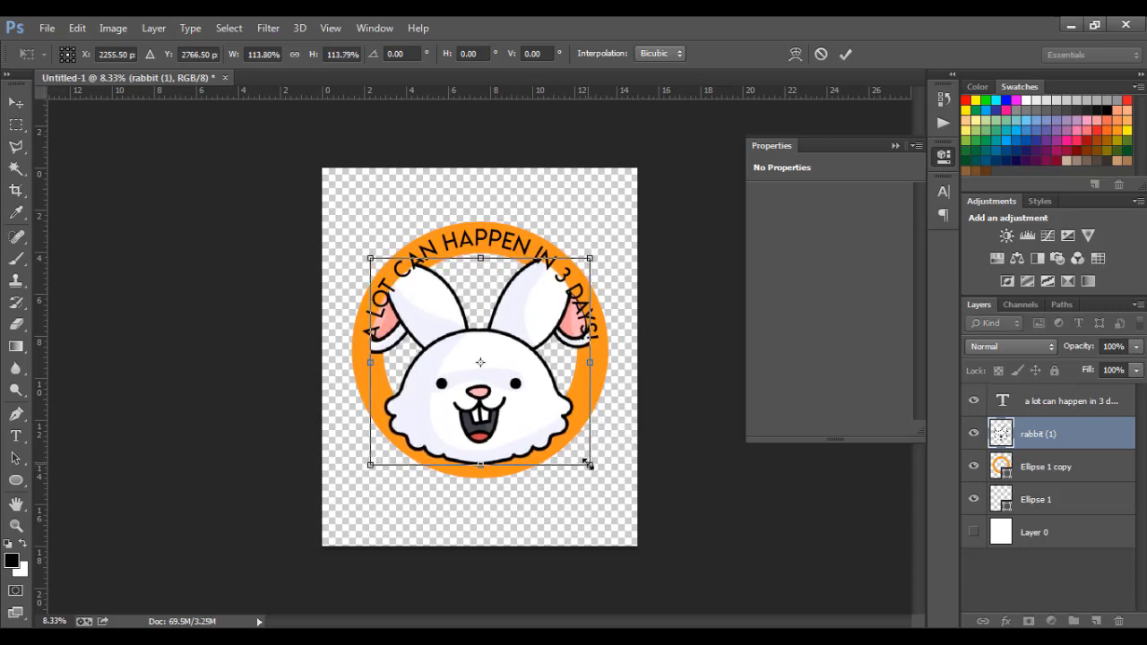
pyautogui.press('Down')
pyautogui.press('Down')
pyautogui.press('Down')
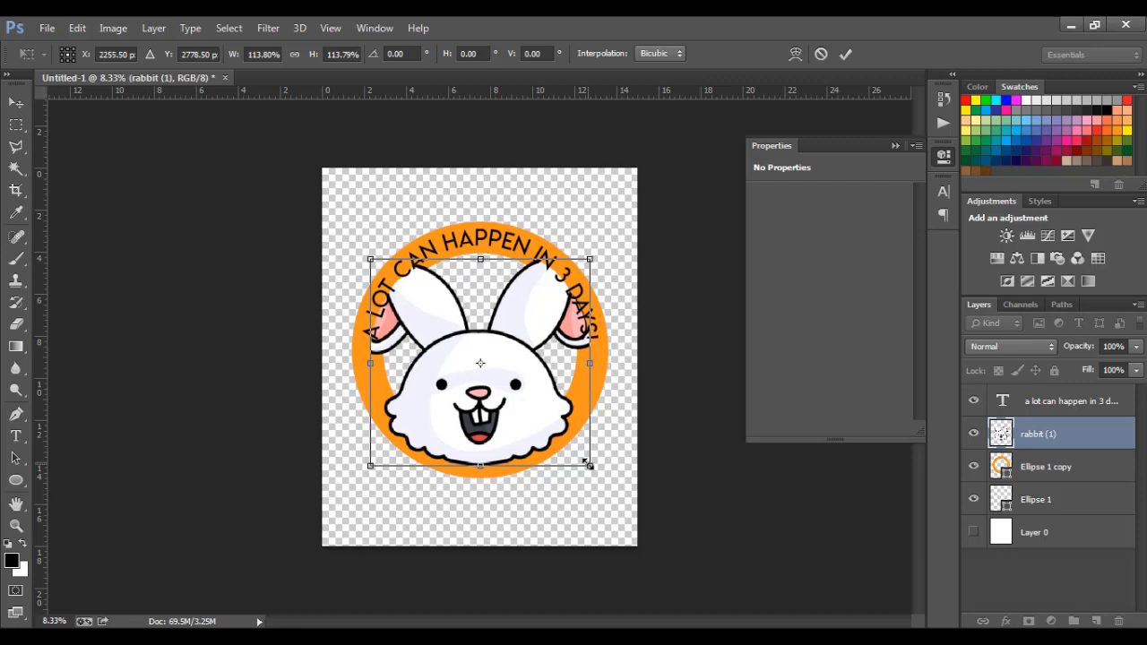
pyautogui.press('Return')
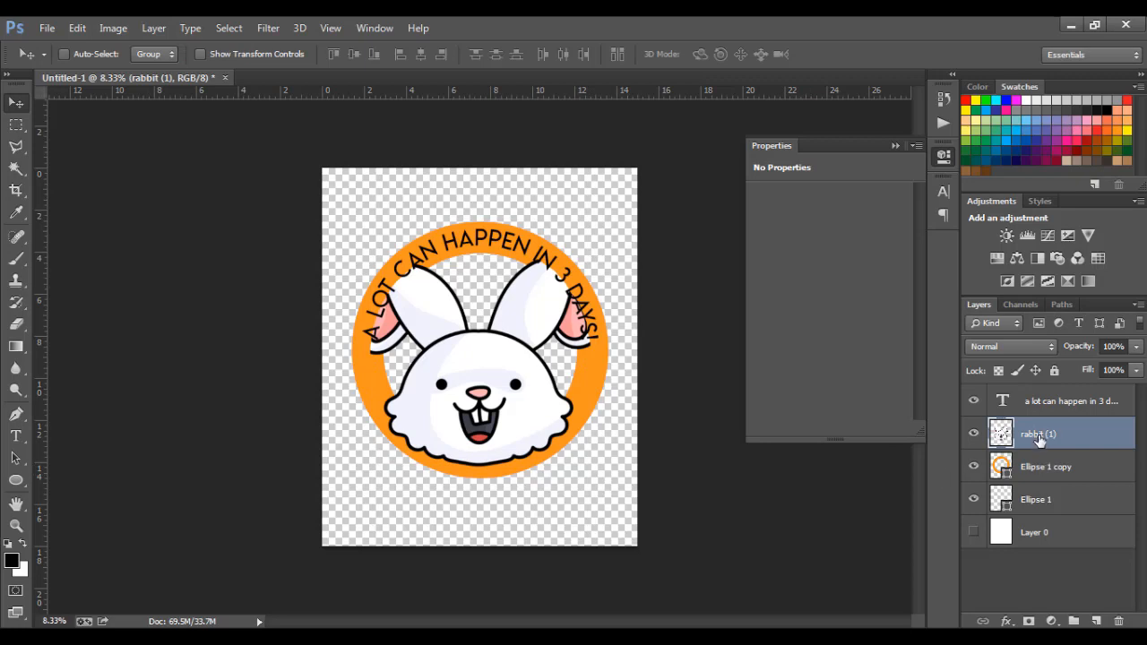
# - Lower the rabbit (1) layer's opacity to 57% and show the white Layer 0 background
pyautogui.moveTo(1086, 351)
pyautogui.mouseDown()
pyautogui.moveTo(1051, 351)
pyautogui.moveTo(1078, 350)
pyautogui.mouseUp()
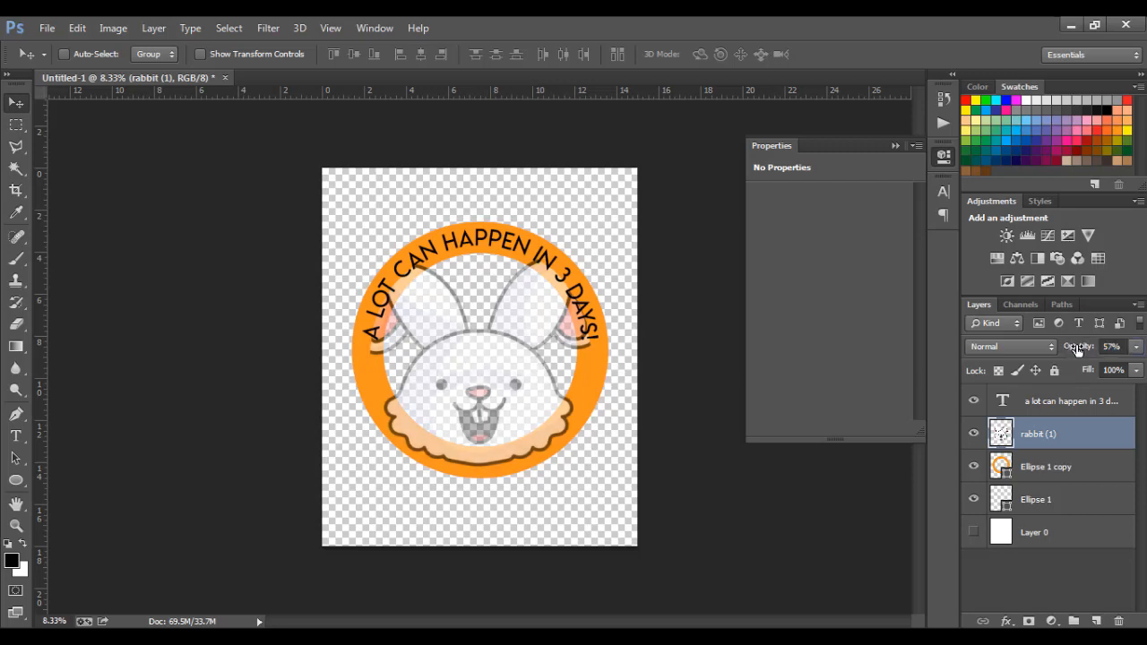
pyautogui.click(974, 532)
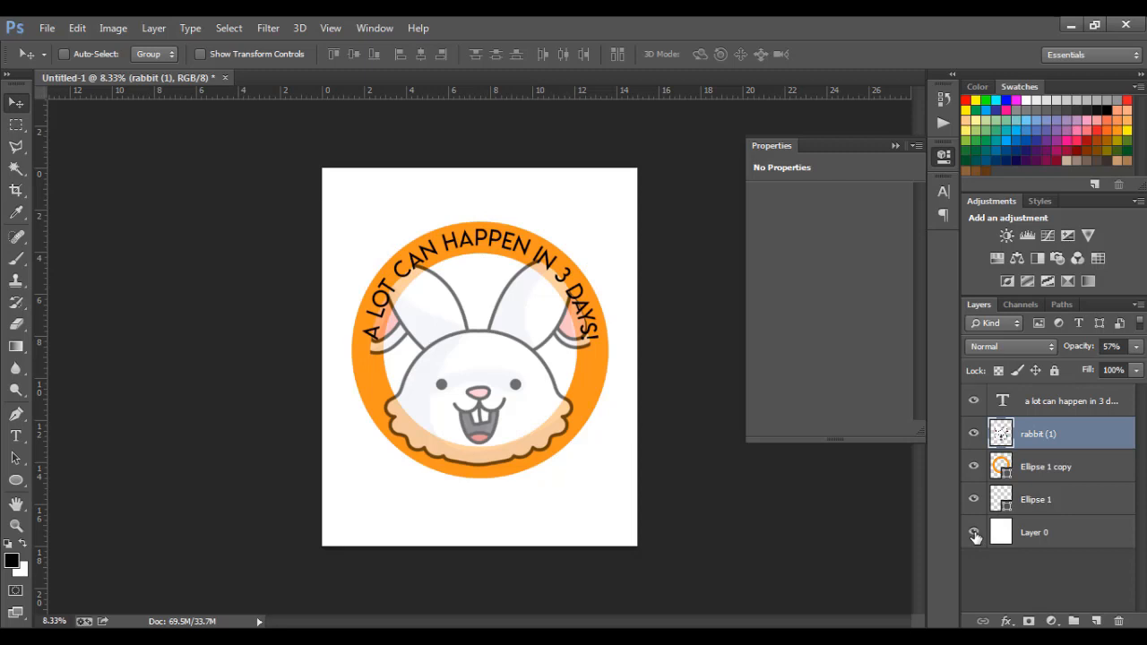
# - Lasso the enlarged left ear's overlap along the ring's inner edge, delete it from the rabbit layer, and deselect
pyautogui.click(16, 147)
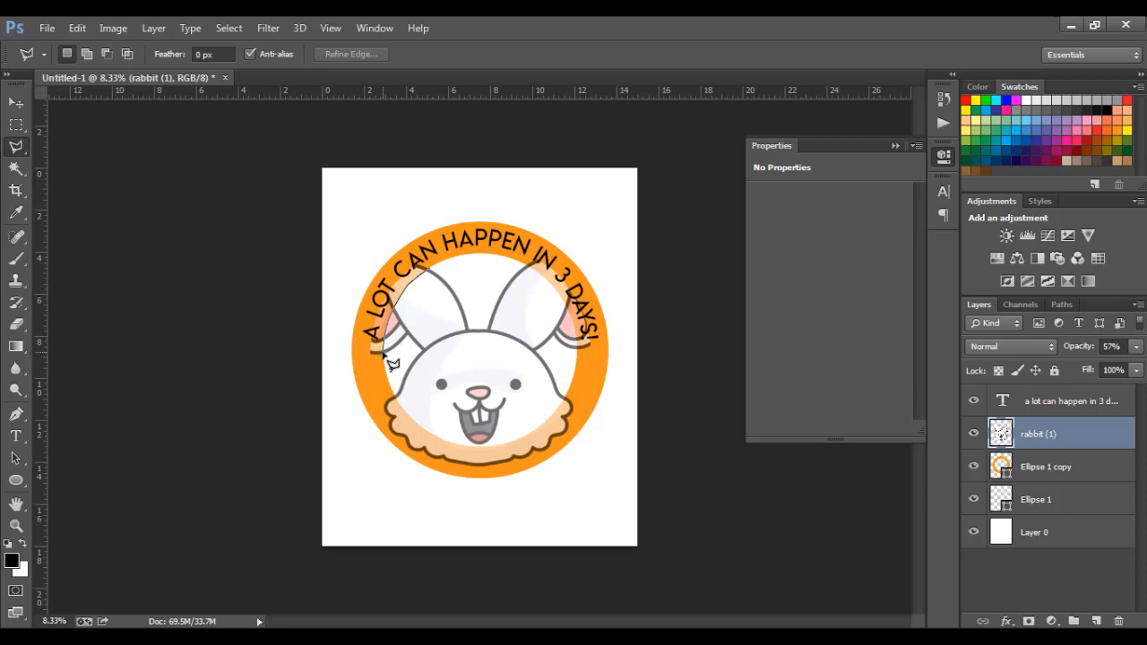
pyautogui.click(340, 354)
pyautogui.click(343, 267)
pyautogui.click(411, 208)
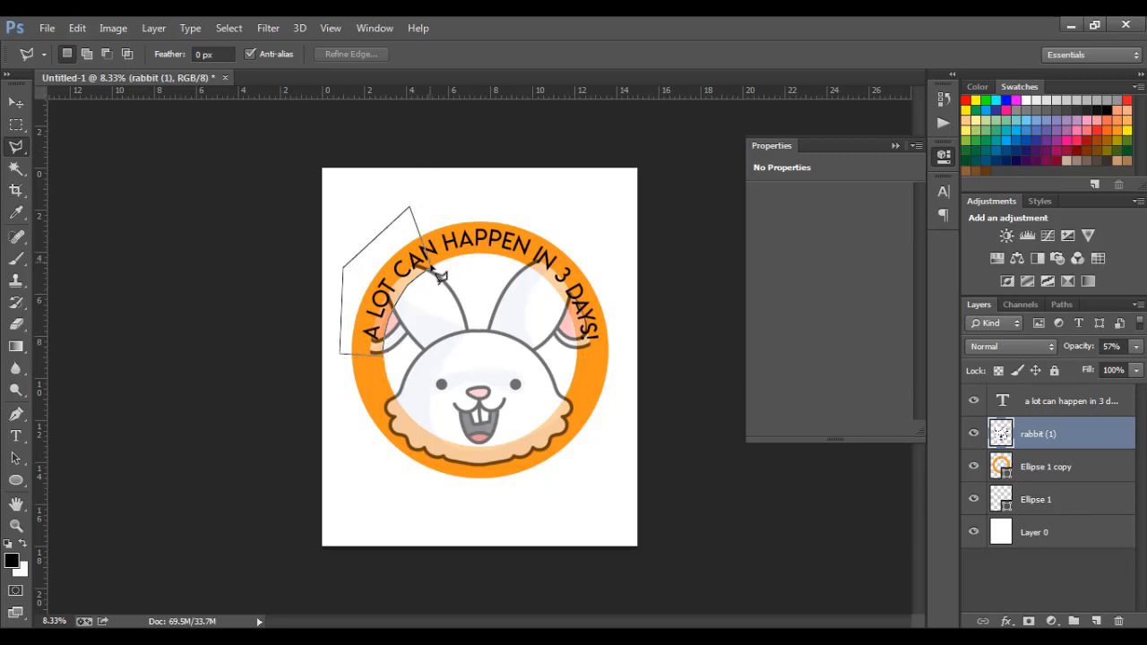
pyautogui.doubleClick(435, 276)
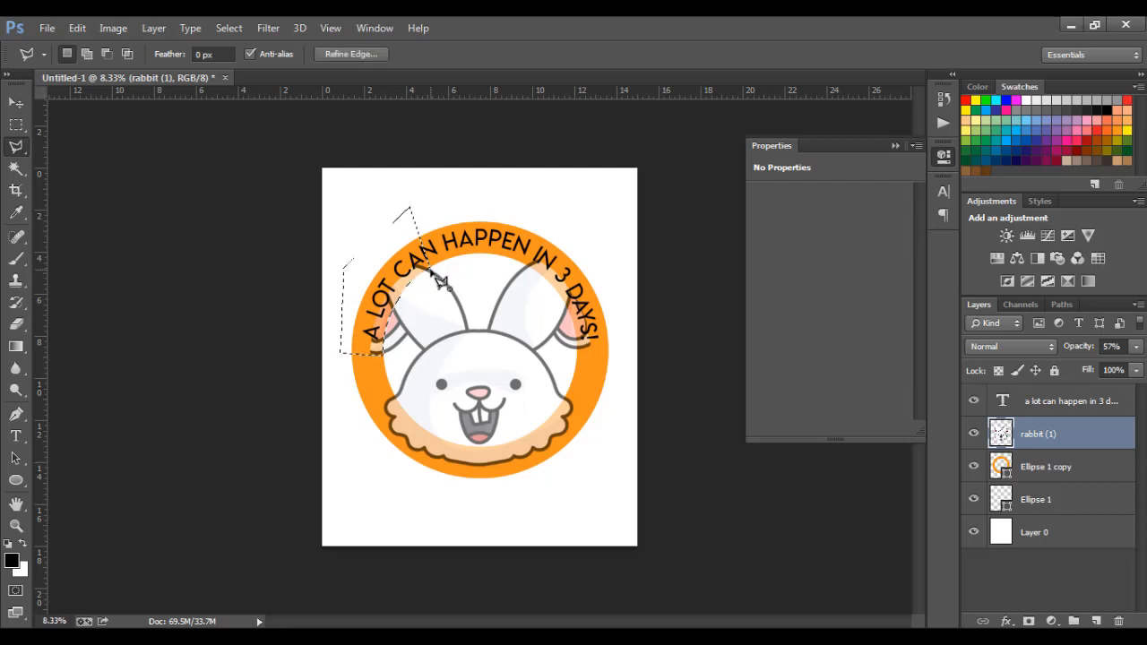
pyautogui.press('Delete')
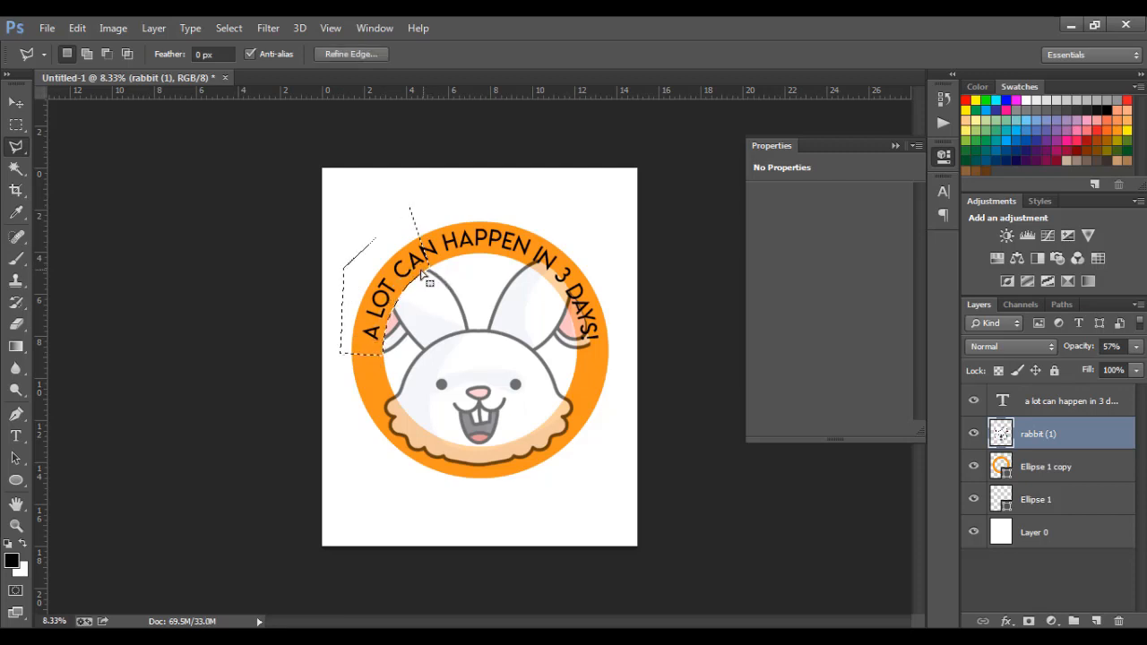
pyautogui.hotkey('ctrl', 'd')
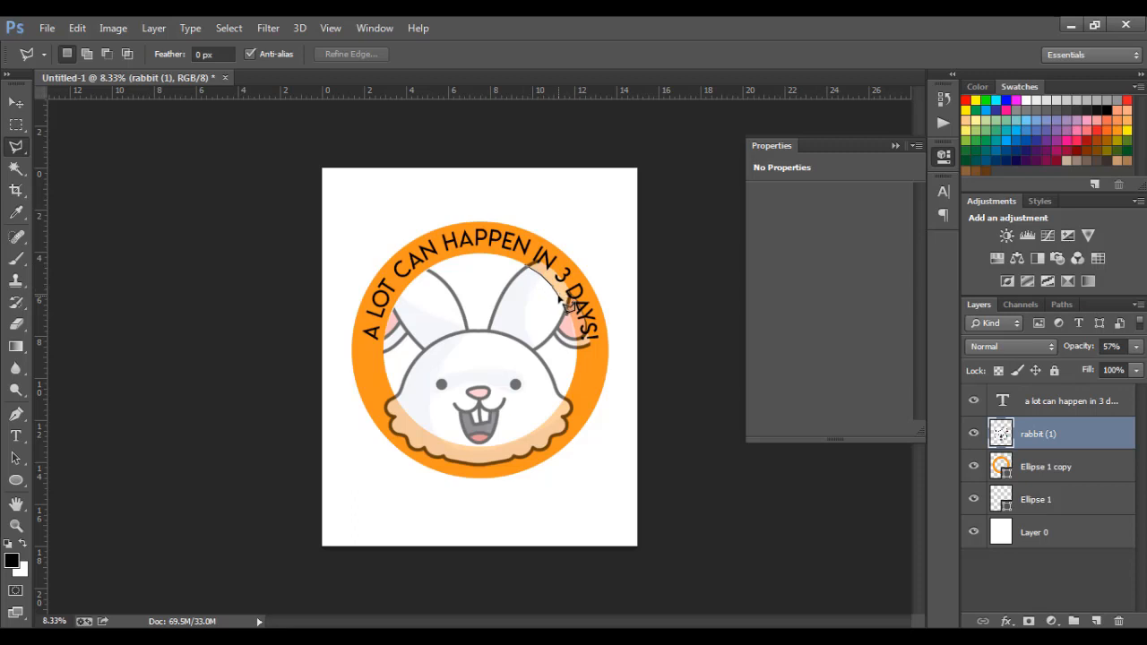
# - Lasso the enlarged right ear's overlap along the ring's inner edge, delete it from the rabbit layer, and deselect
pyautogui.click(577, 353)
pyautogui.click(619, 370)
pyautogui.click(597, 211)
pyautogui.click(545, 212)
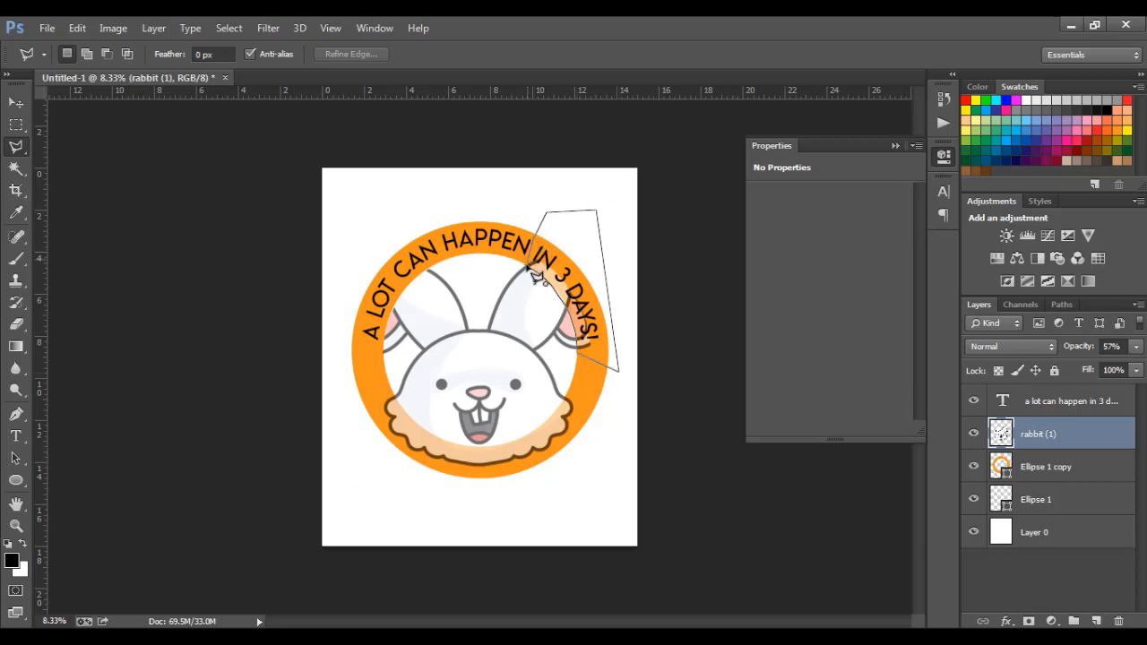
pyautogui.click(534, 274)
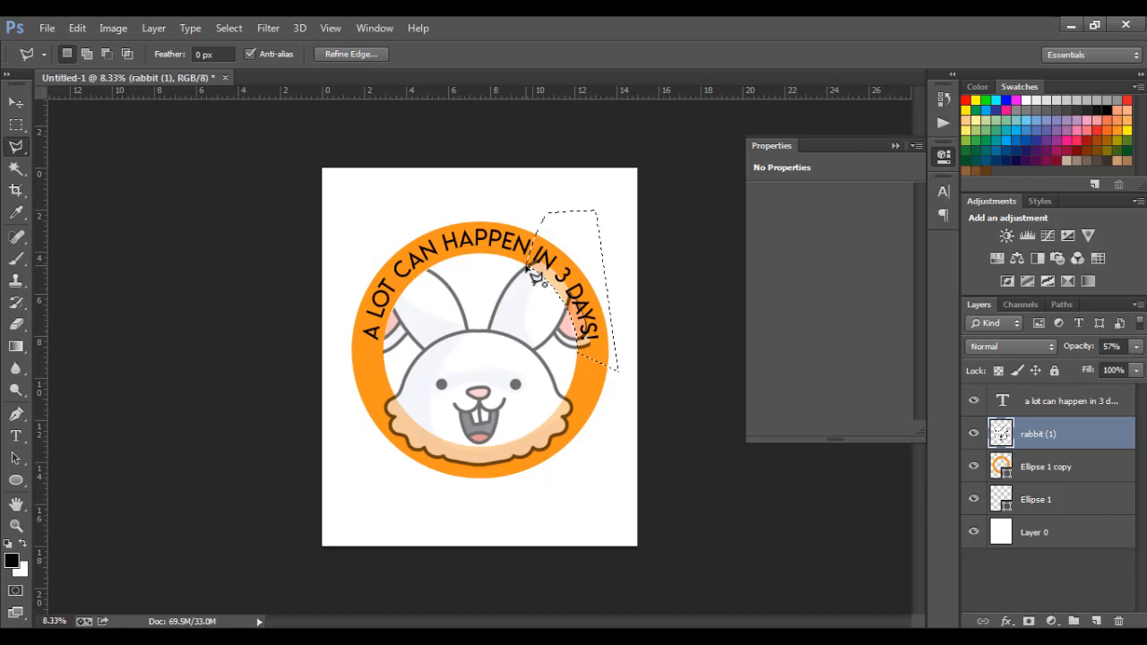
pyautogui.click(593, 258)
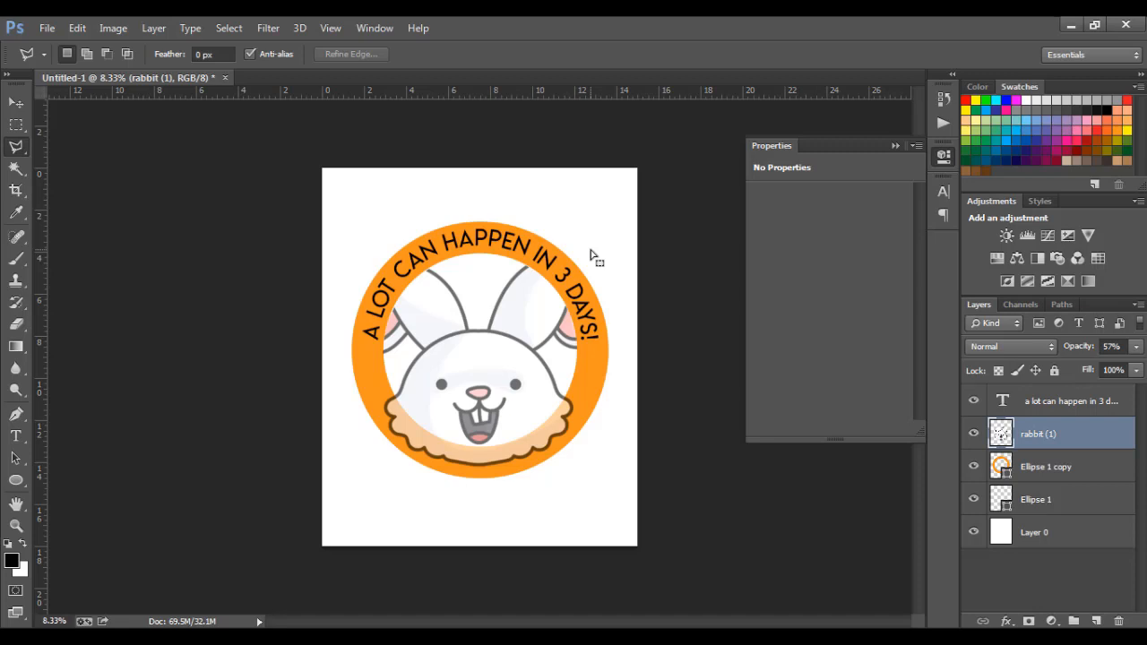
# - Return the rabbit (1) layer to 100% opacity and hide Layer 0 for a transparent background
pyautogui.click(16, 103)
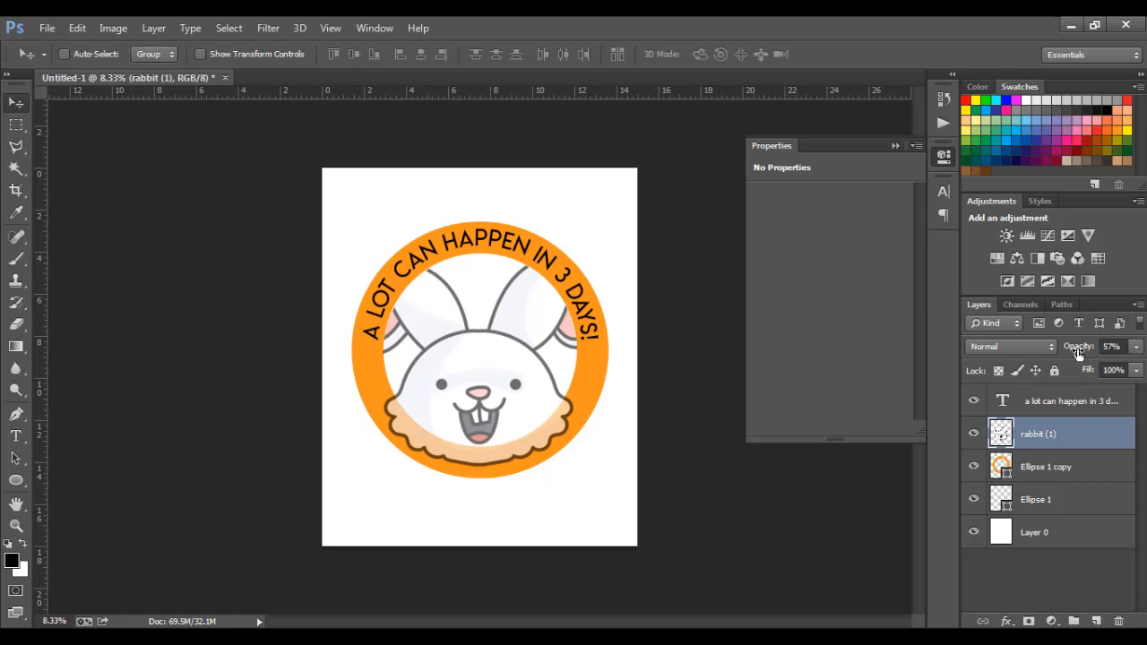
pyautogui.moveTo(1078, 353); pyautogui.dragTo(1144, 357)
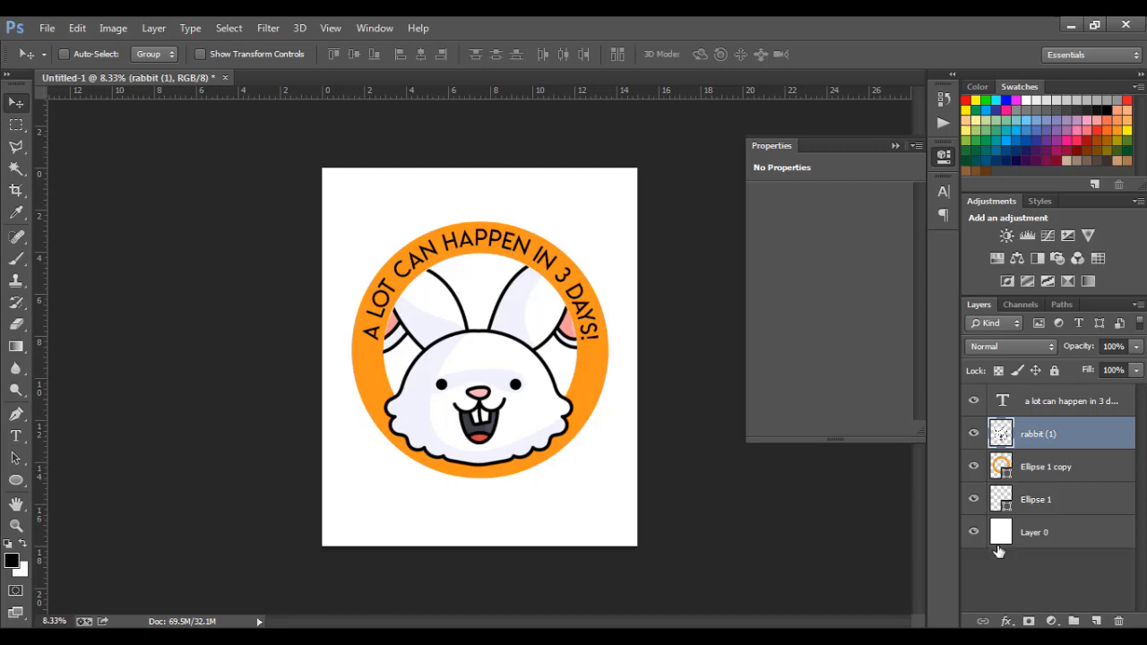
pyautogui.click(974, 532)
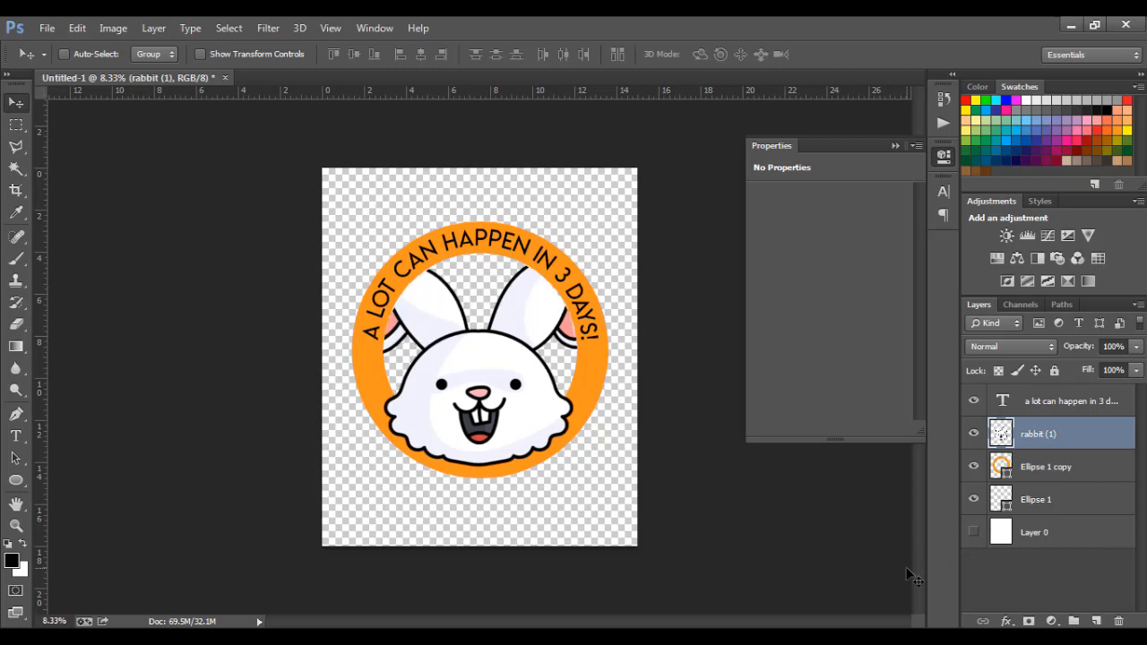
pyautogui.hotkey('alt', 'Tab')
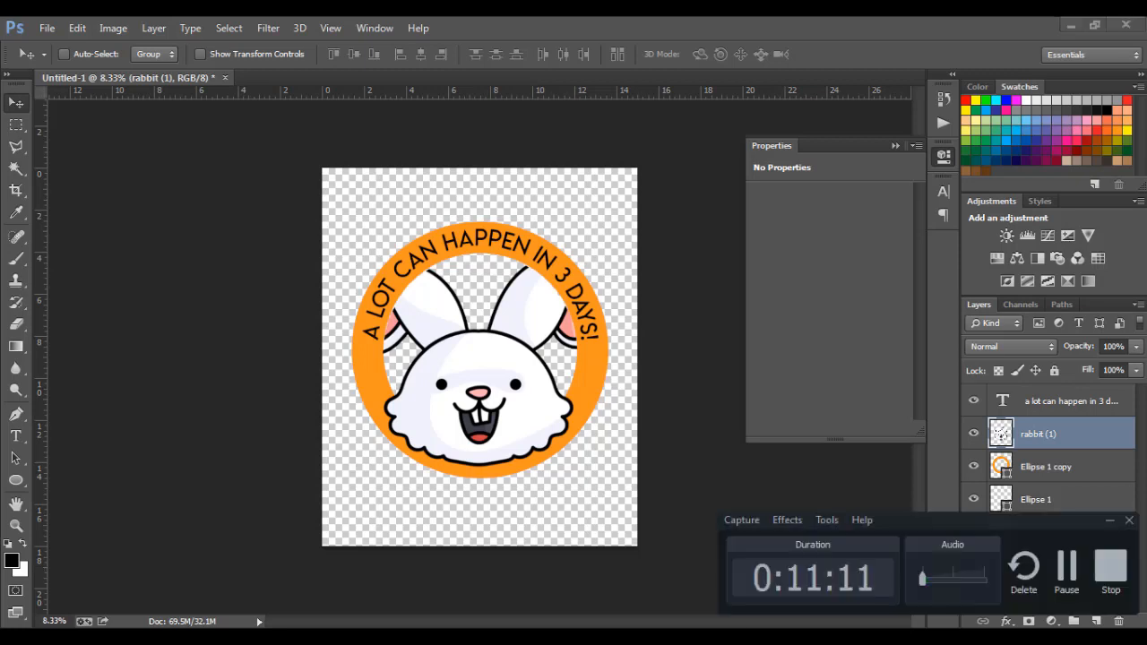
pyautogui.hotkey('alt', 'Tab')
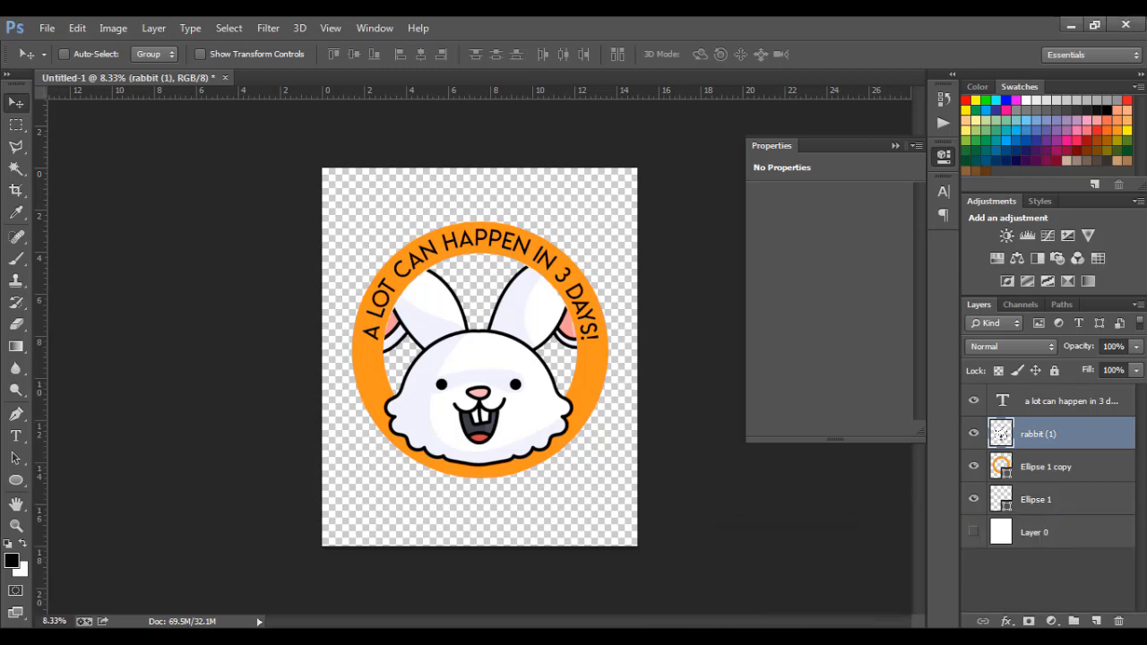